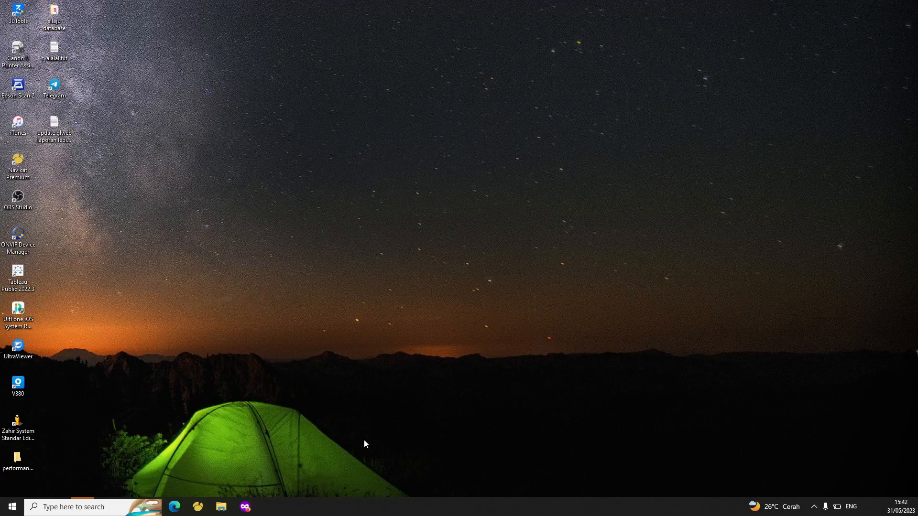
# Search Windows for "acces" and launch Microsoft Access from the results
pyautogui.press('super')
pyautogui.write('acces')
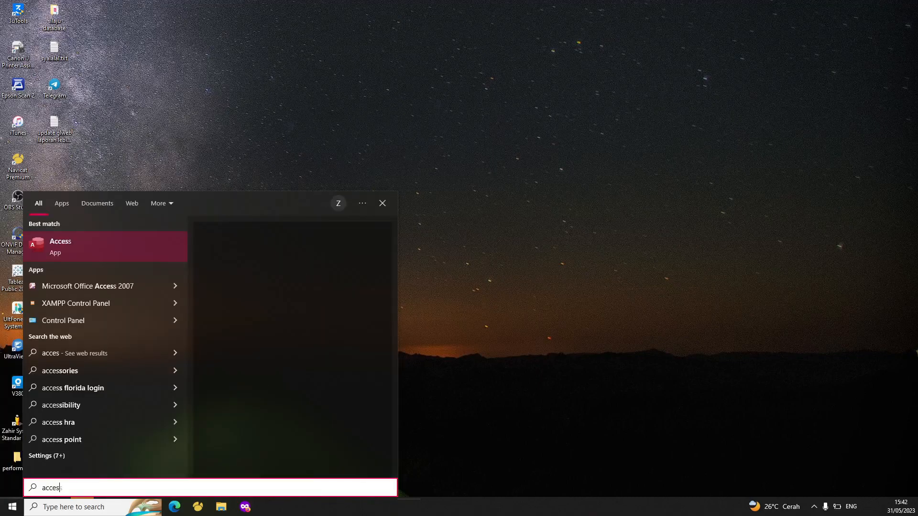
pyautogui.press('Return')
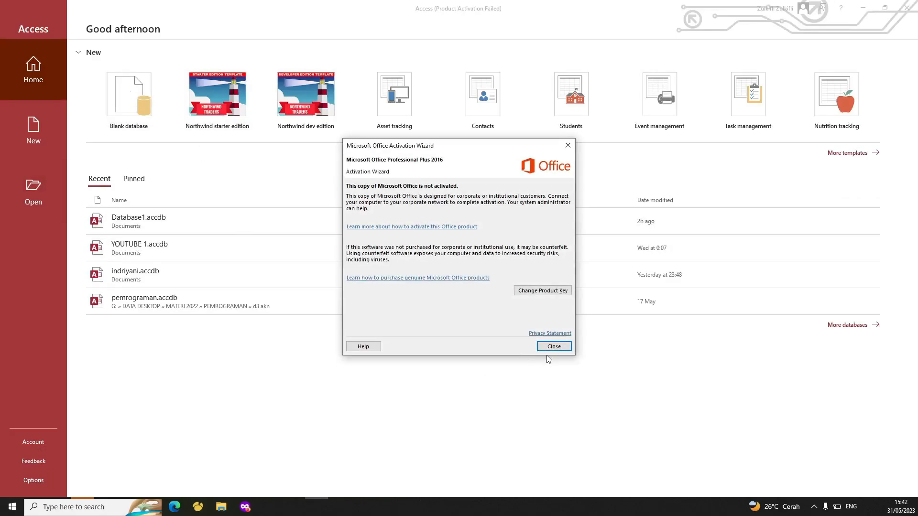
# Close the Access Activation Wizard notice
pyautogui.click(547, 346)
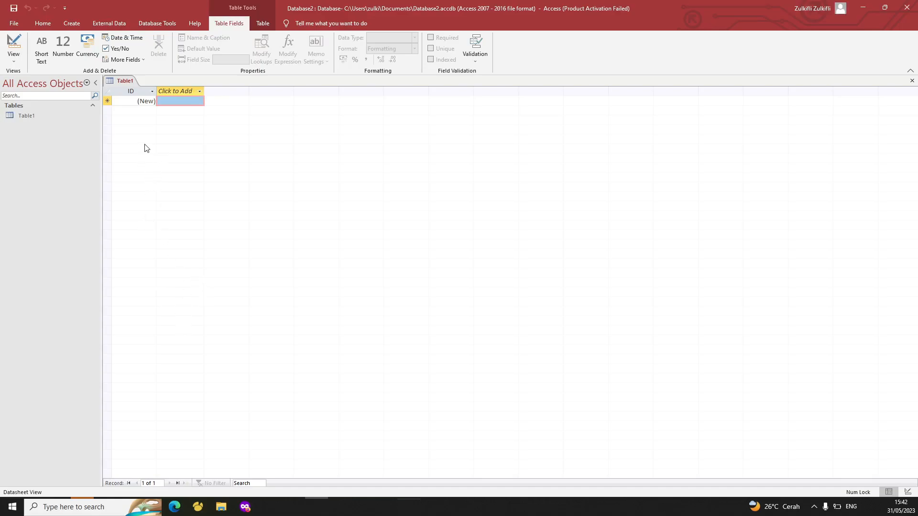
# Switch Table1 to Design View from its tab's shortcut menu
pyautogui.rightClick(120, 83)
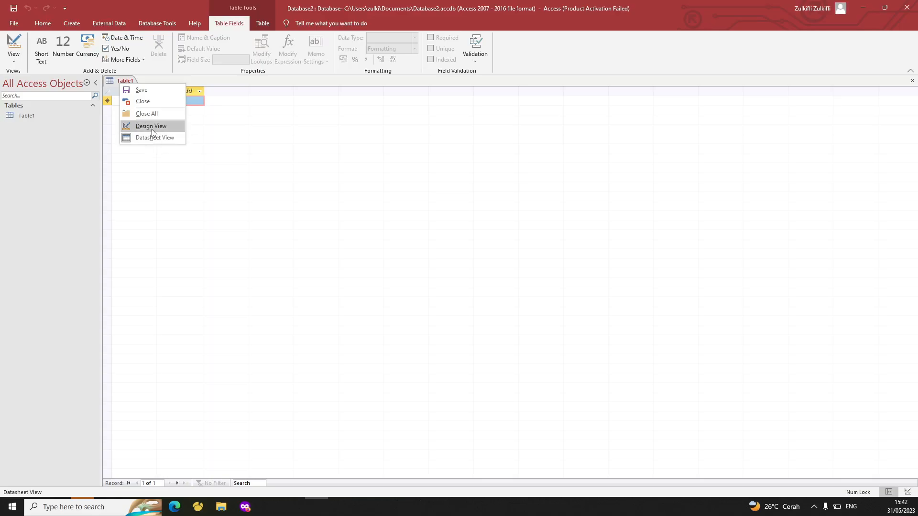
pyautogui.click(142, 221)
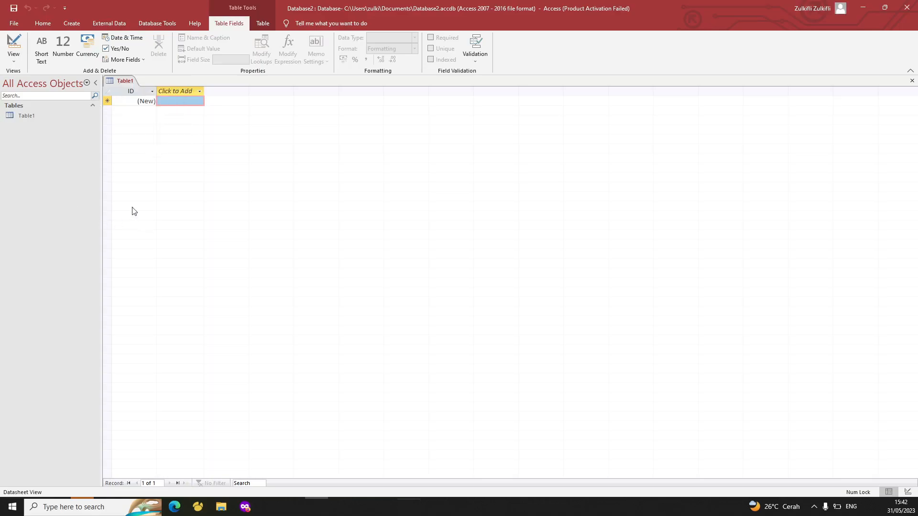
pyautogui.rightClick(116, 82)
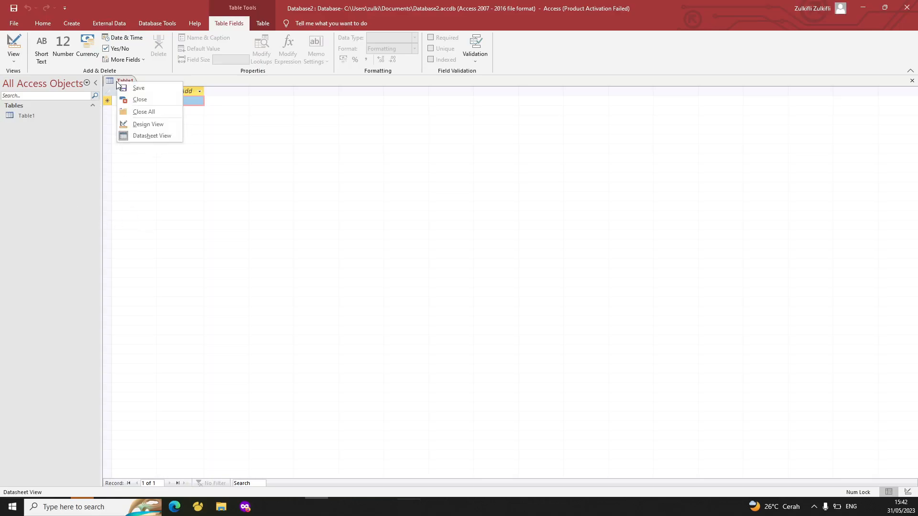
pyautogui.click(148, 125)
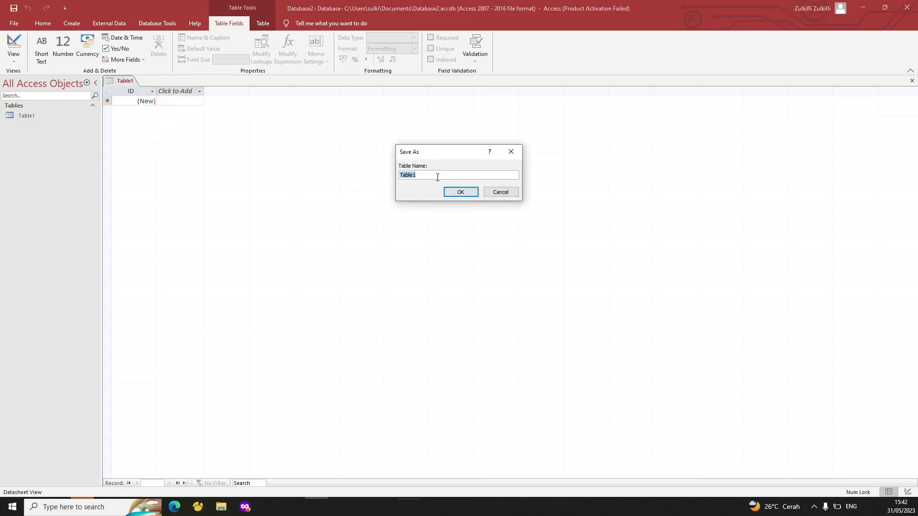
# Save the table under the name TB_BIODATA
pyautogui.write('TB')
pyautogui.press('BackSpace')
pyautogui.write('B_bi')
pyautogui.press('BackSpace')
pyautogui.press('BackSpace')
pyautogui.press('capslock')
pyautogui.write('BIODATA')
pyautogui.press('Return')
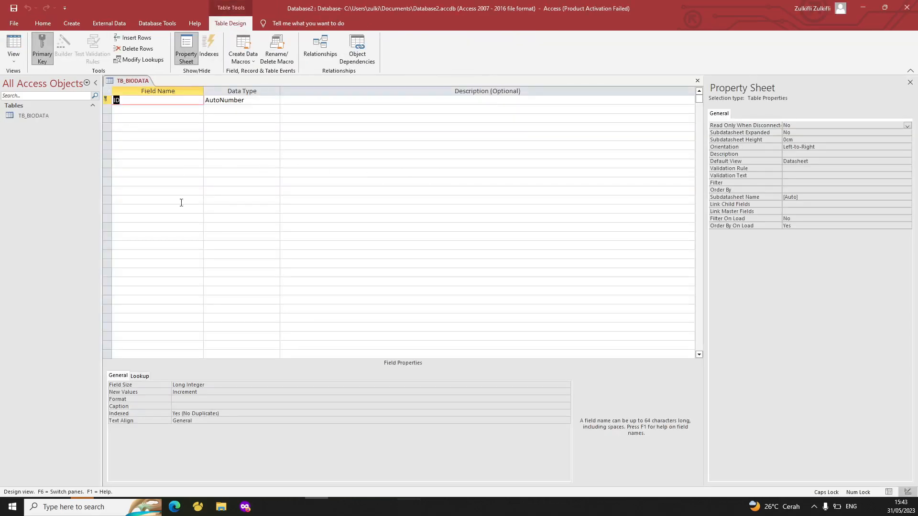
# Browse the ID field's data type list, leaving it as AutoNumber
pyautogui.click(265, 163)
pyautogui.click(545, 152)
pyautogui.click(190, 111)
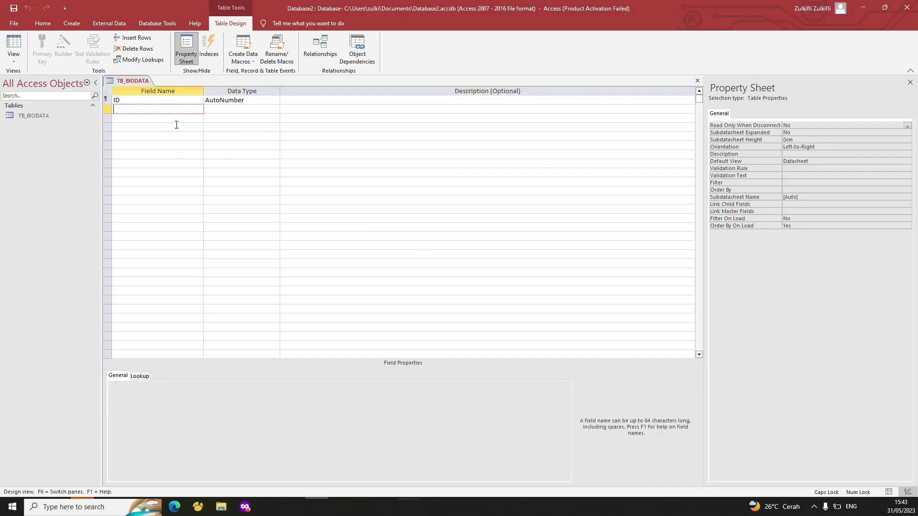
pyautogui.click(234, 101)
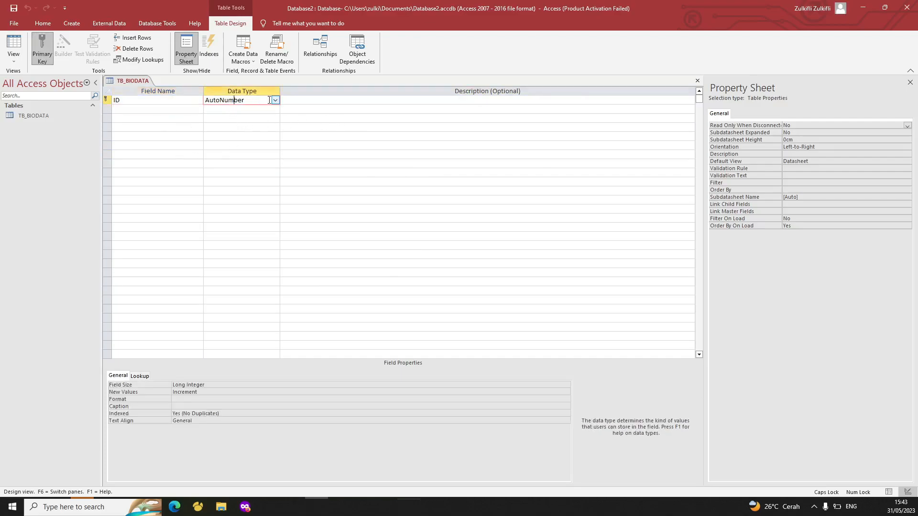
pyautogui.click(276, 100)
pyautogui.click(275, 100)
pyautogui.click(276, 100)
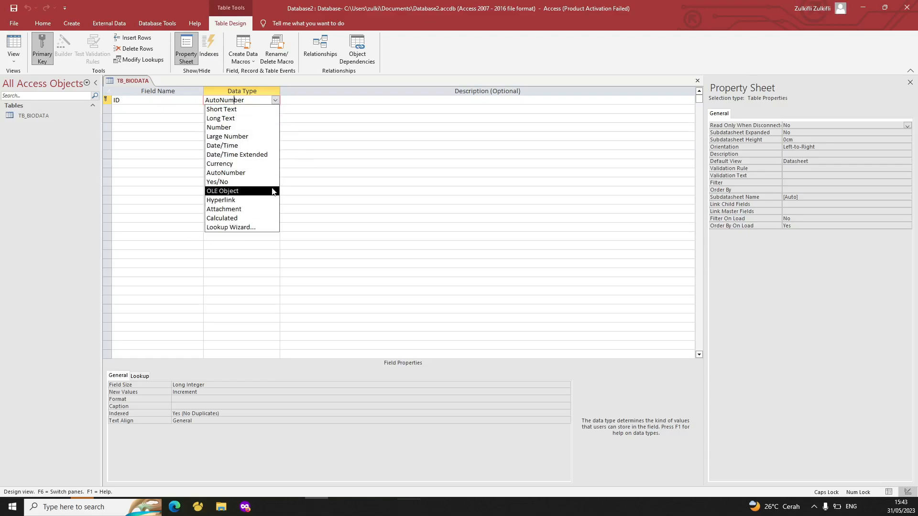
pyautogui.click(348, 172)
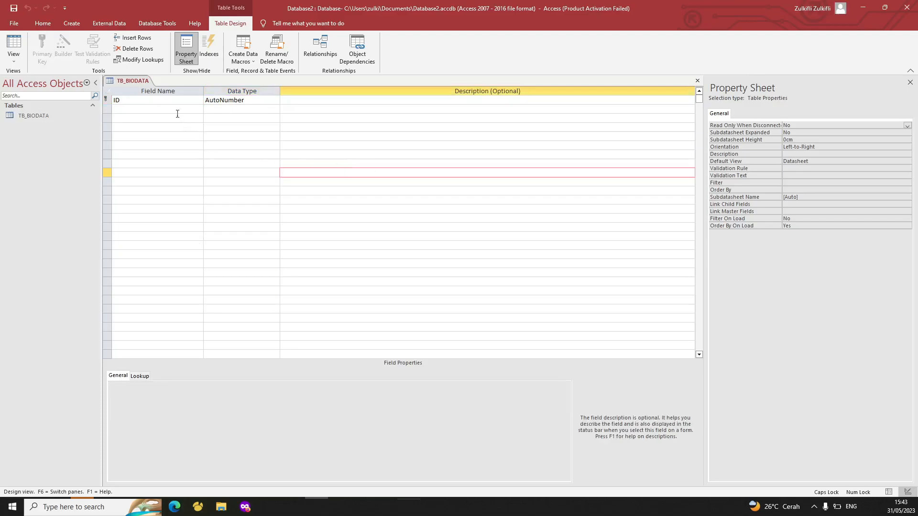
# Rename the ID field to NIM and set its data type to Short Text
pyautogui.click(154, 107)
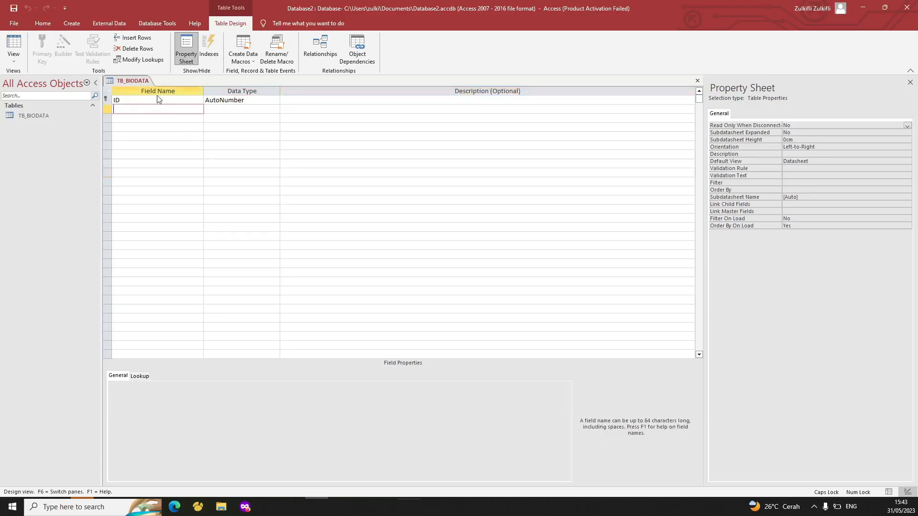
pyautogui.click(156, 100)
pyautogui.write('NI')
pyautogui.press('BackSpace')
pyautogui.press('BackSpace')
pyautogui.press('BackSpace')
pyautogui.press('BackSpace')
pyautogui.write('NIM')
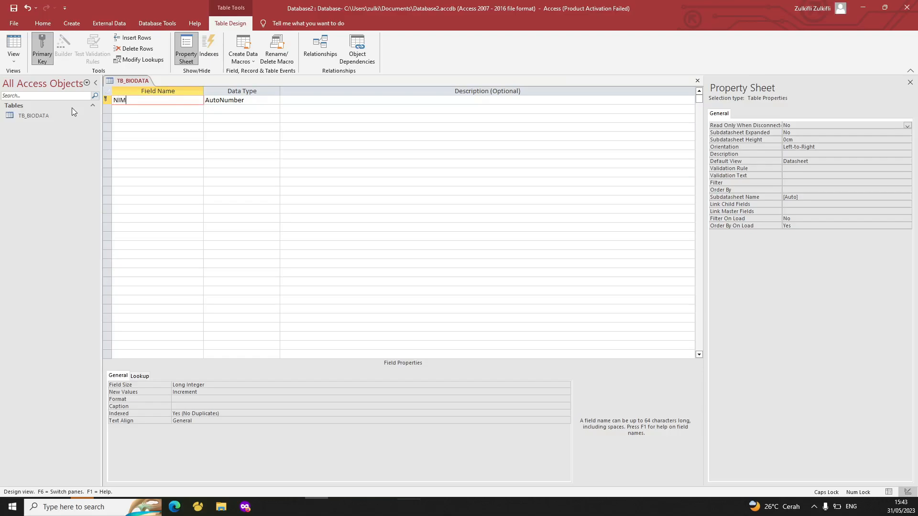
pyautogui.press('Tab')
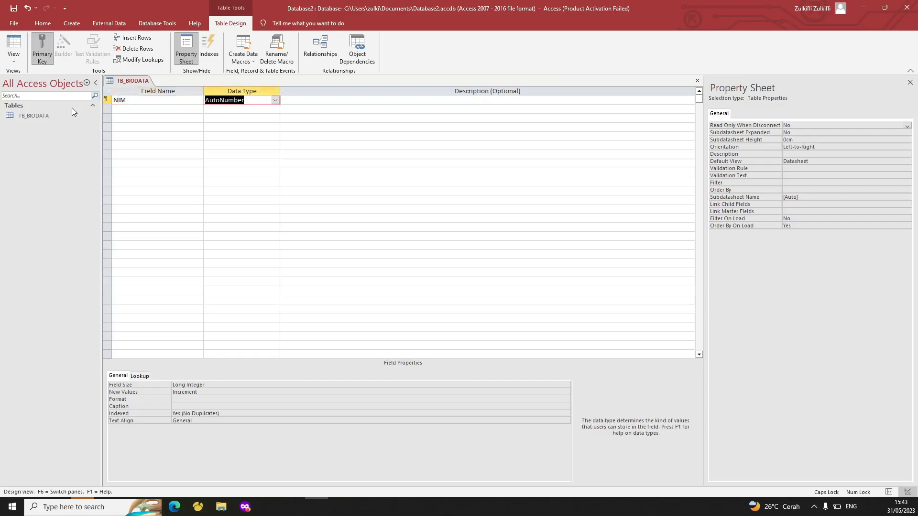
pyautogui.write('Short Text')
pyautogui.press('Tab')
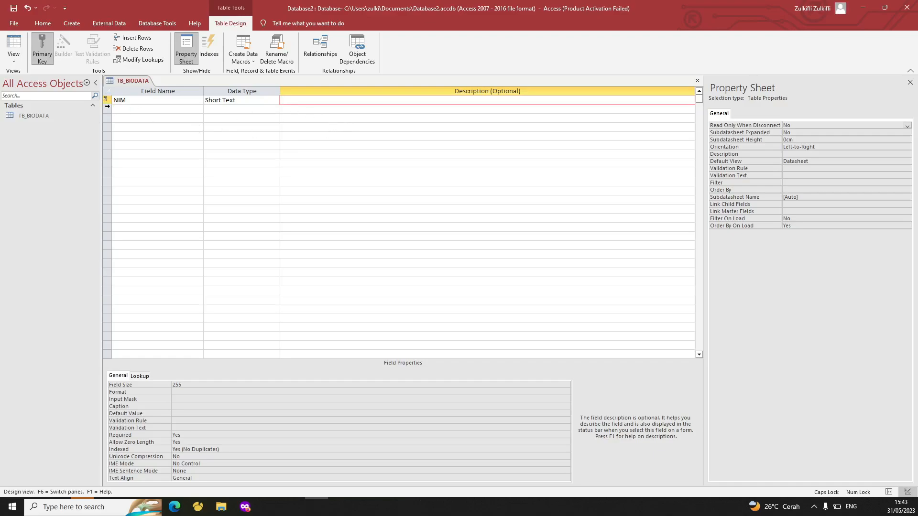
pyautogui.rightClick(107, 100)
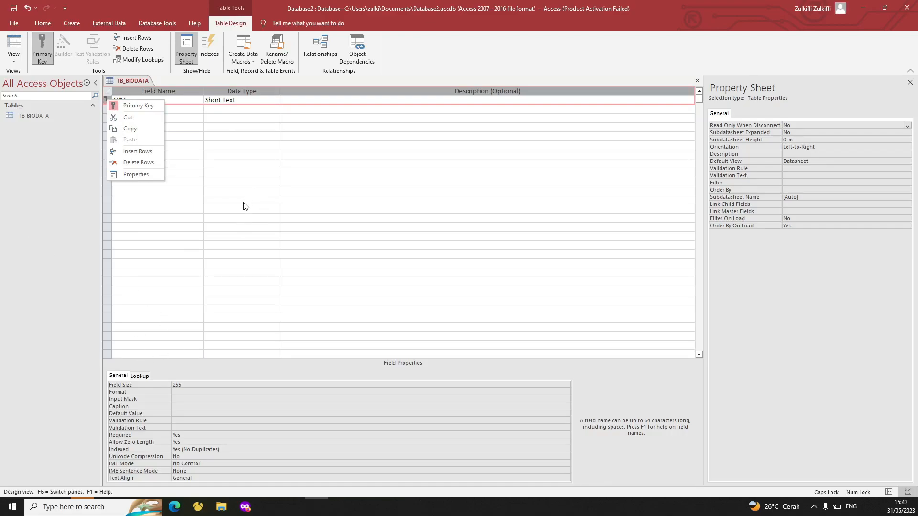
pyautogui.click(233, 191)
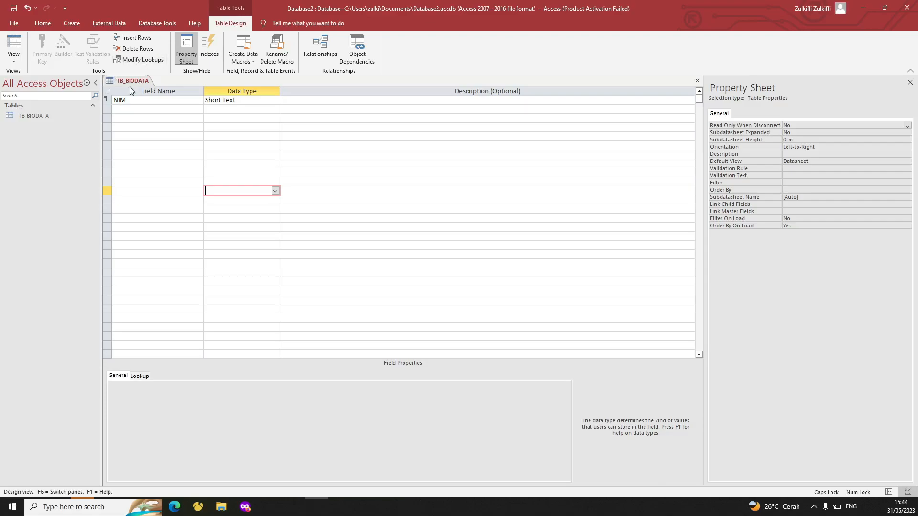
# Add the NAMA field and the ALAMAT field with Long Text data type
pyautogui.click(154, 99)
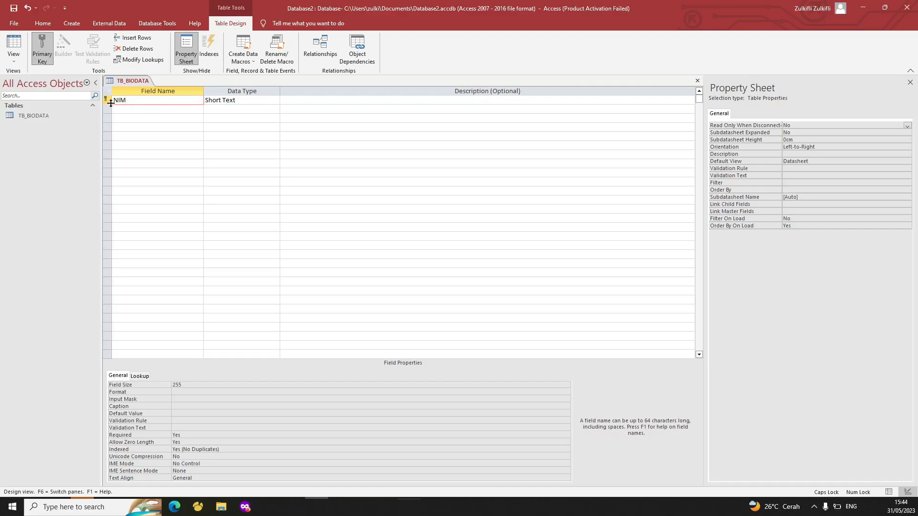
pyautogui.click(136, 109)
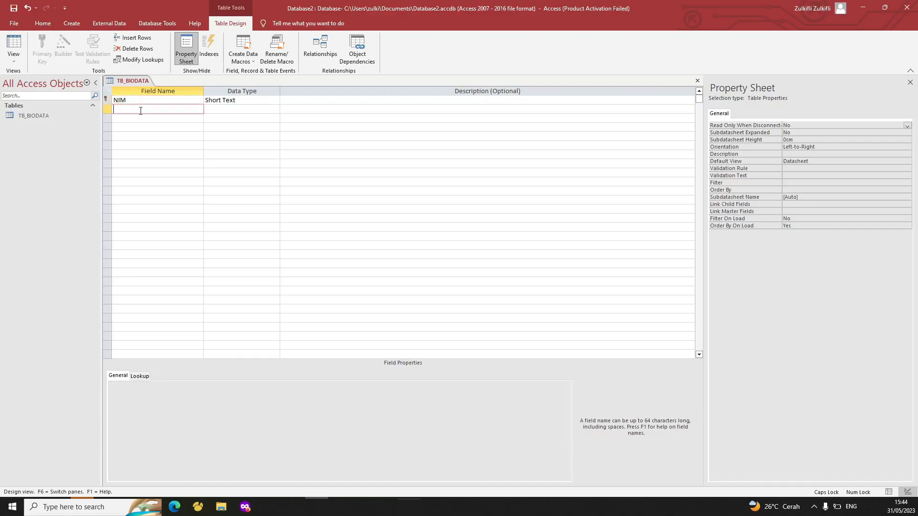
pyautogui.write('NAMA')
pyautogui.press('Tab')
pyautogui.press('Tab')
pyautogui.press('Tab')
pyautogui.press('Tab')
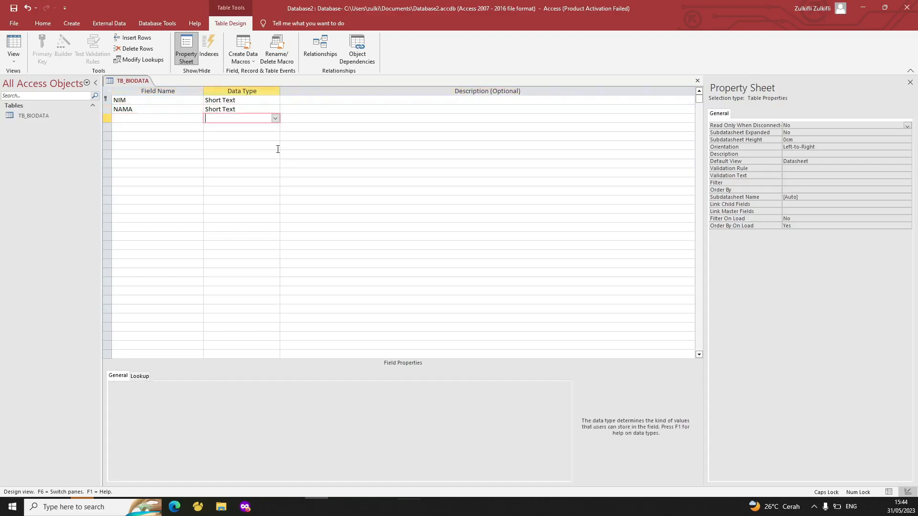
pyautogui.hotkey('shift', 'Tab')
pyautogui.write('ALAMAT')
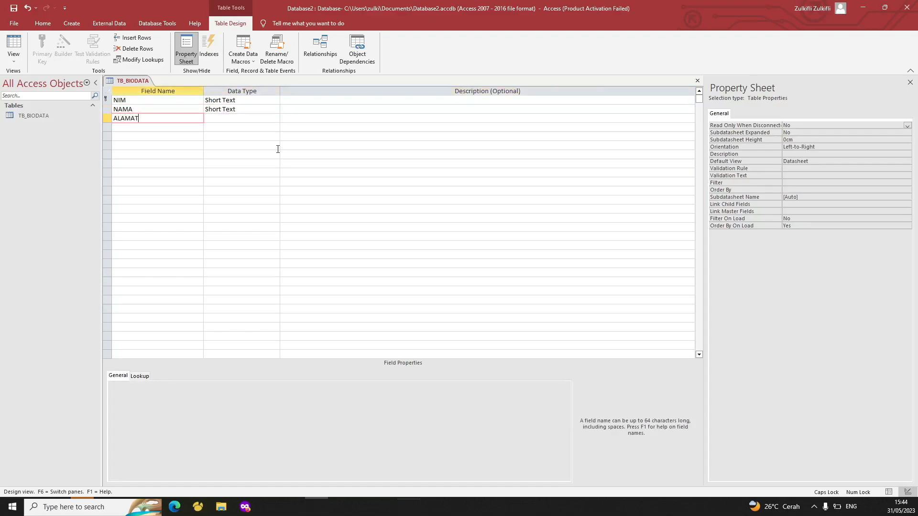
pyautogui.press('Tab')
pyautogui.write('LO')
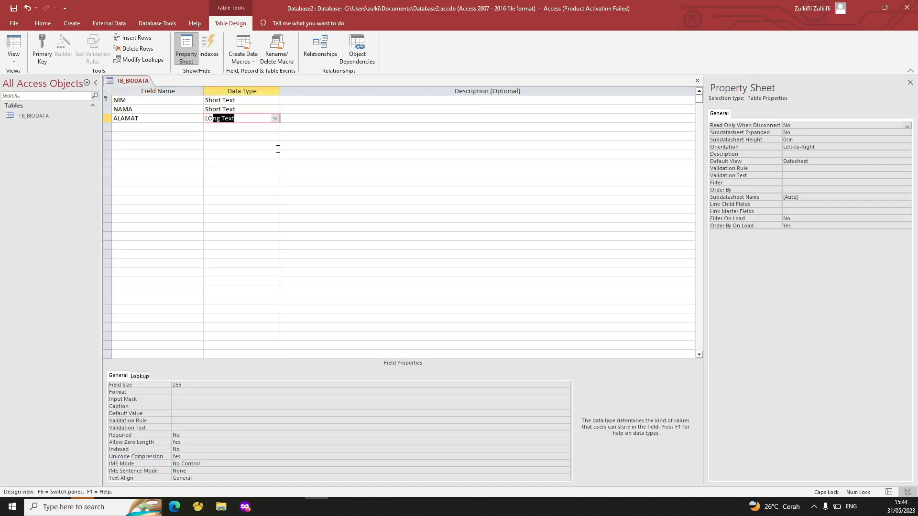
pyautogui.press('Tab')
# Add the JENIS_KELAMIN field as Short Text and step back through the field rows
pyautogui.press('Tab')
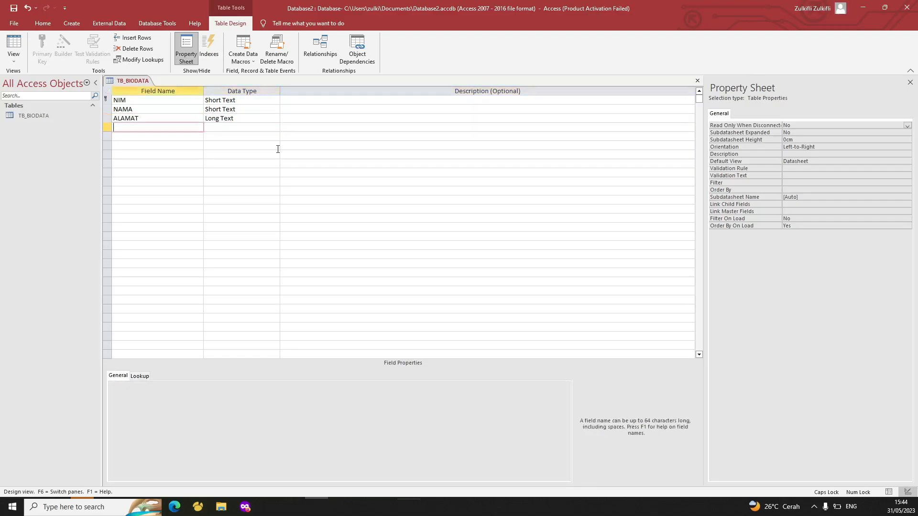
pyautogui.write('JENIS_KELAMIN')
pyautogui.press('Tab')
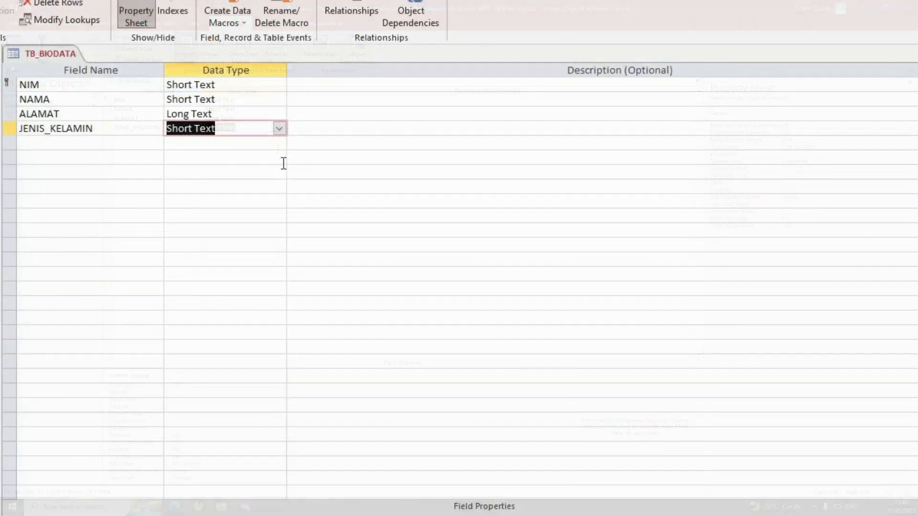
pyautogui.hotkey('shift', 'Tab')
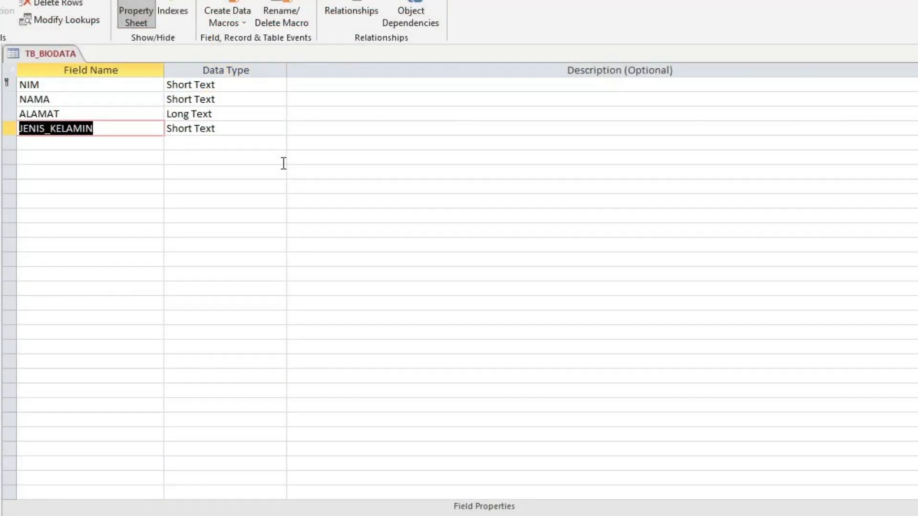
pyautogui.press('Tab')
pyautogui.hotkey('shift', 'Tab')
pyautogui.press('Tab')
pyautogui.hotkey('shift', 'Tab')
pyautogui.press('Up')
pyautogui.press('Down')
pyautogui.press('Up')
pyautogui.press('Up')
pyautogui.press('Up')
pyautogui.press('Down')
pyautogui.press('Down')
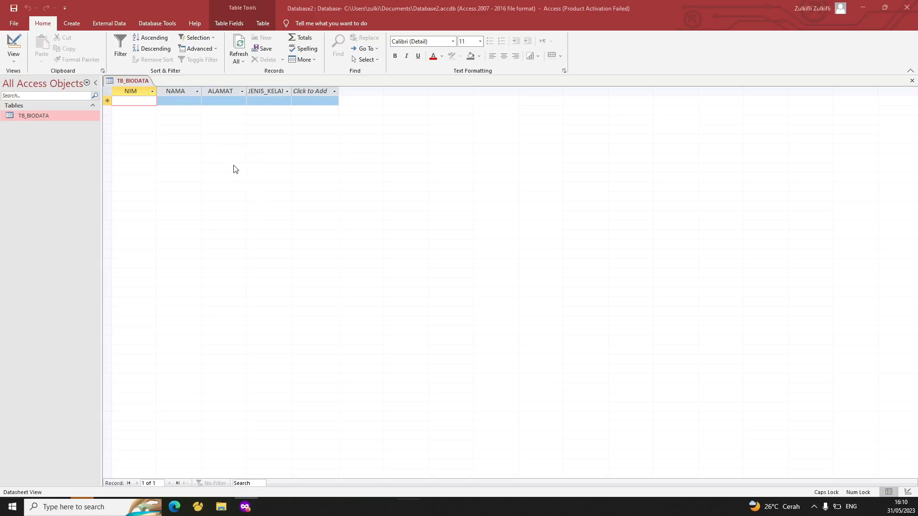
# Switch TB_BIODATA back to Design View, then close the table
pyautogui.rightClick(136, 82)
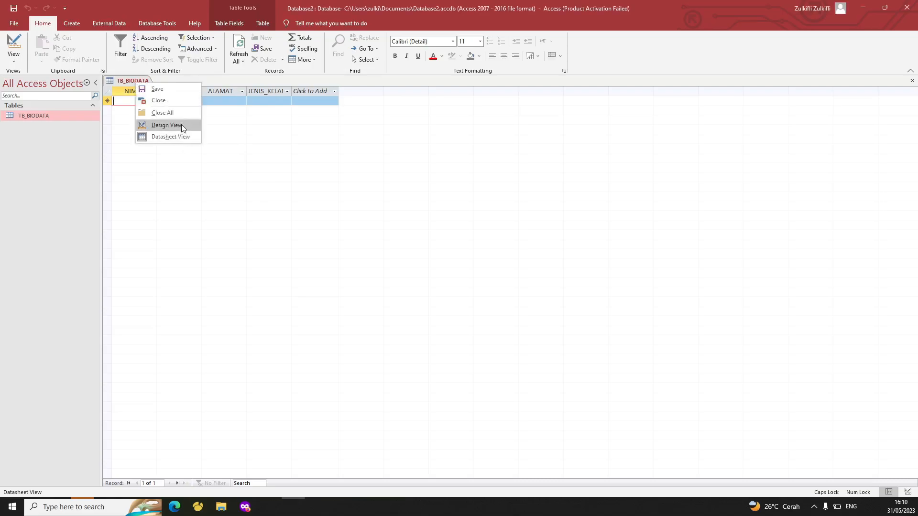
pyautogui.click(181, 124)
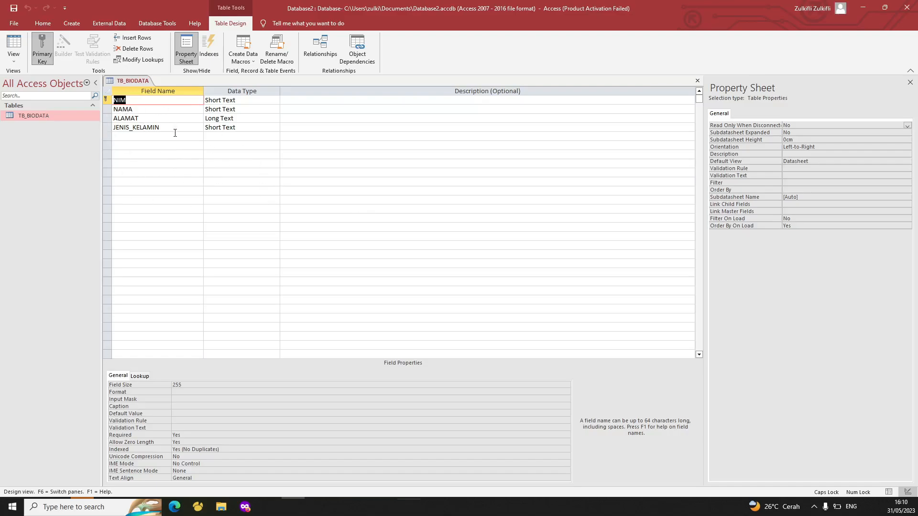
pyautogui.rightClick(129, 79)
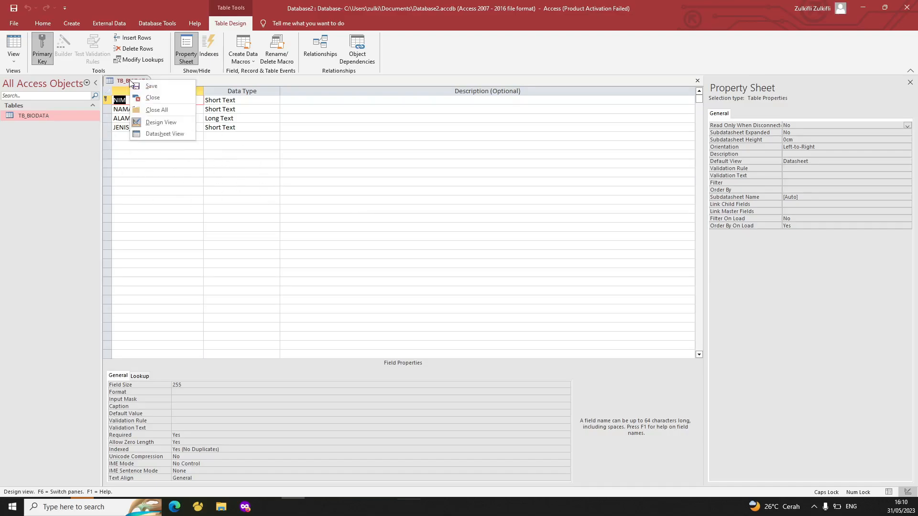
pyautogui.click(155, 98)
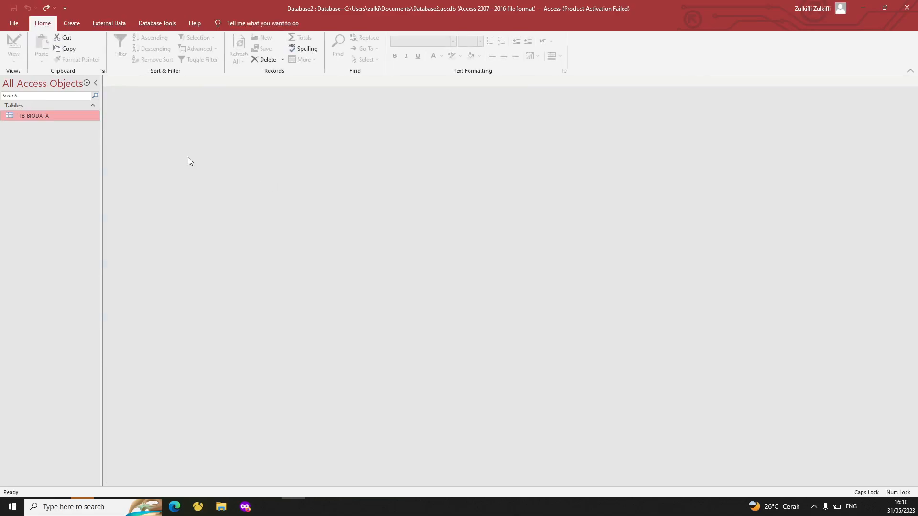
# On the Create tab try a blank form, then briefly open and dismiss TB_BIODATA
pyautogui.click(75, 26)
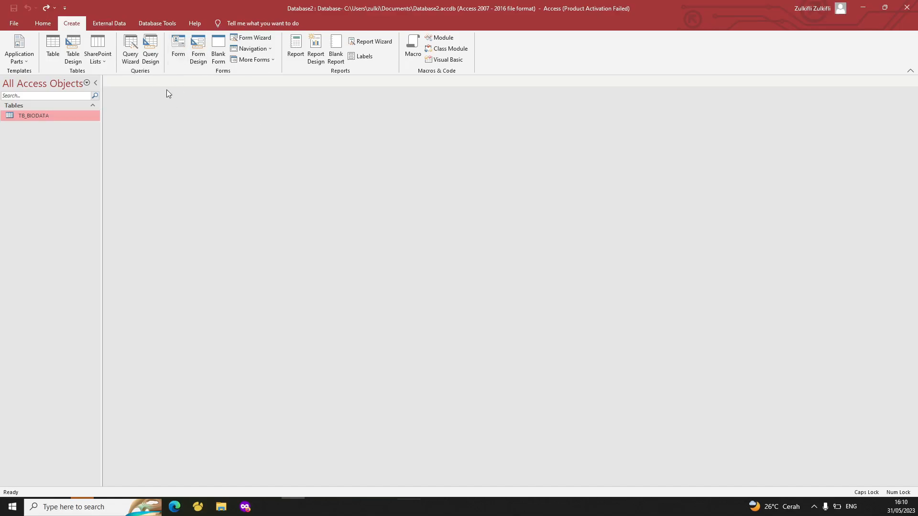
pyautogui.click(190, 56)
pyautogui.rightClick(48, 118)
pyautogui.click(64, 121)
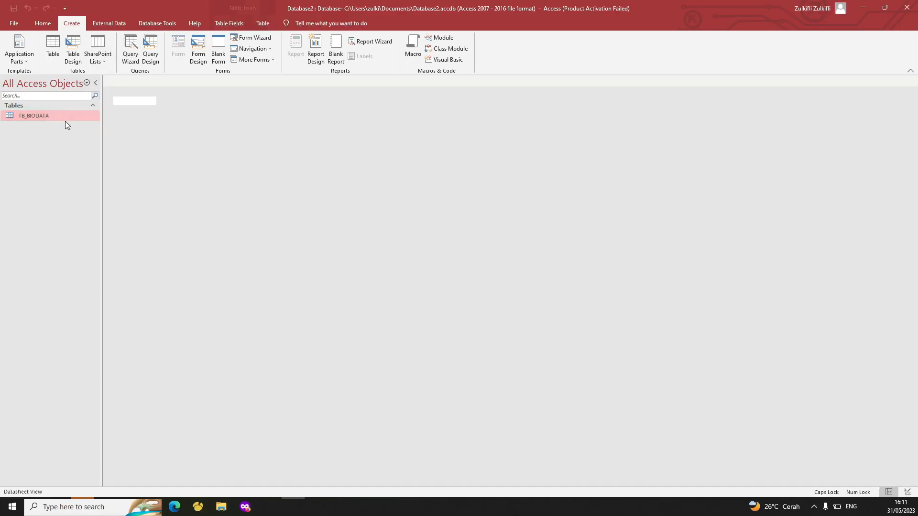
pyautogui.rightClick(147, 80)
pyautogui.press('Escape')
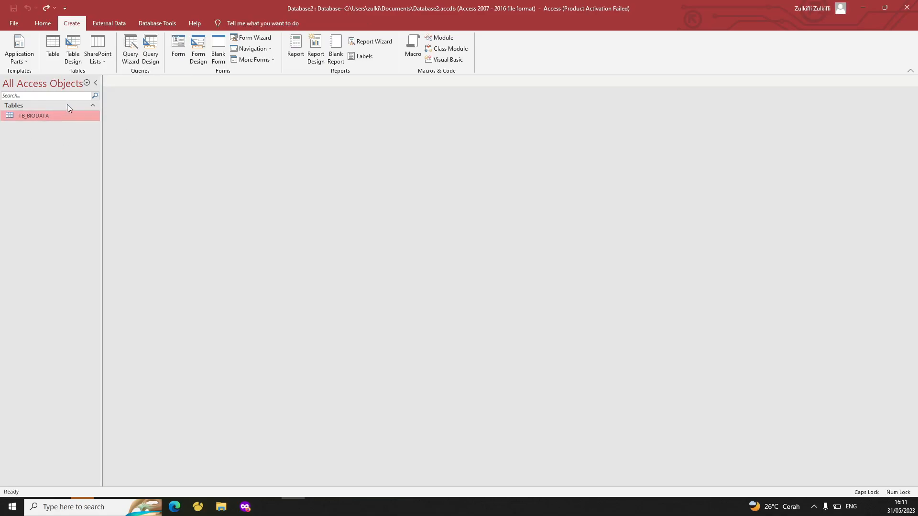
# Select TB_BIODATA in the Navigation Pane and generate a form from it with Form
pyautogui.click(94, 105)
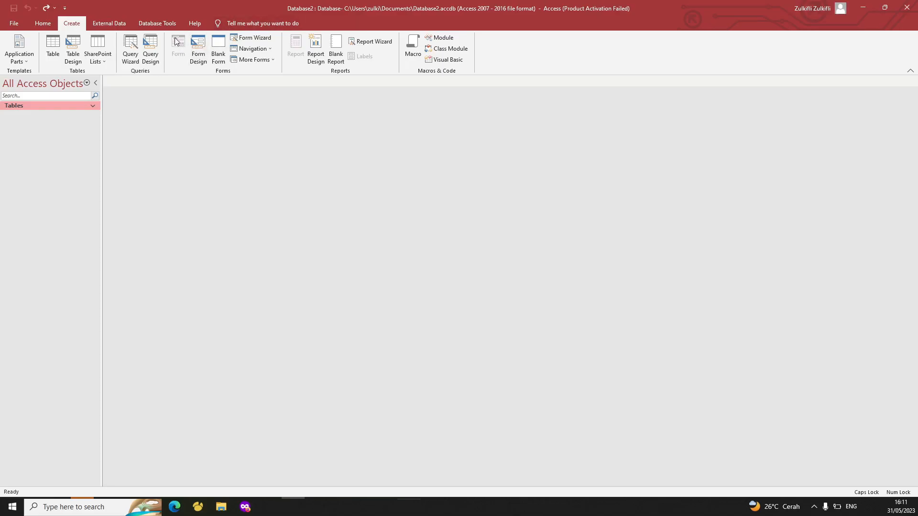
pyautogui.click(94, 106)
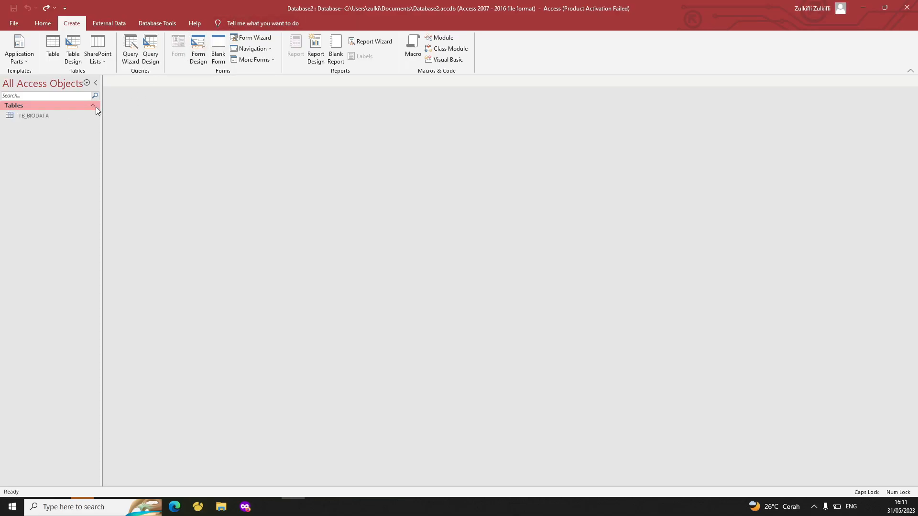
pyautogui.click(36, 116)
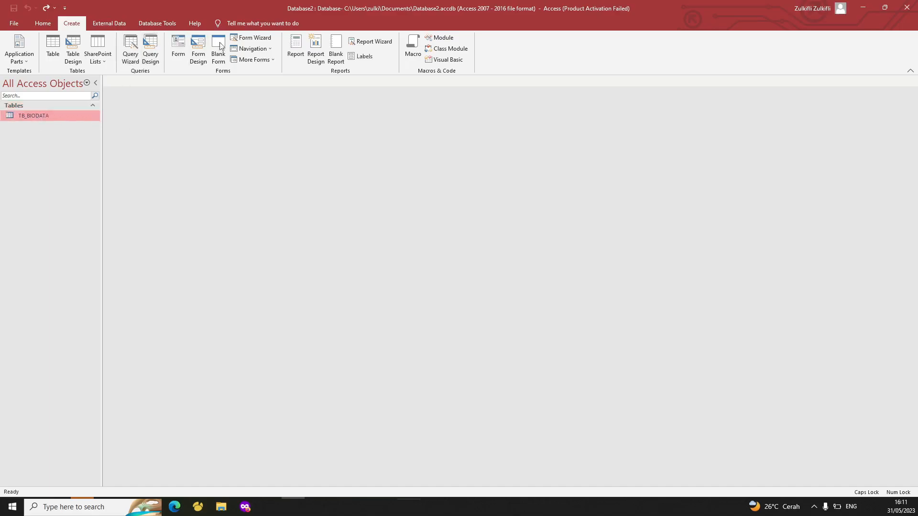
pyautogui.click(181, 53)
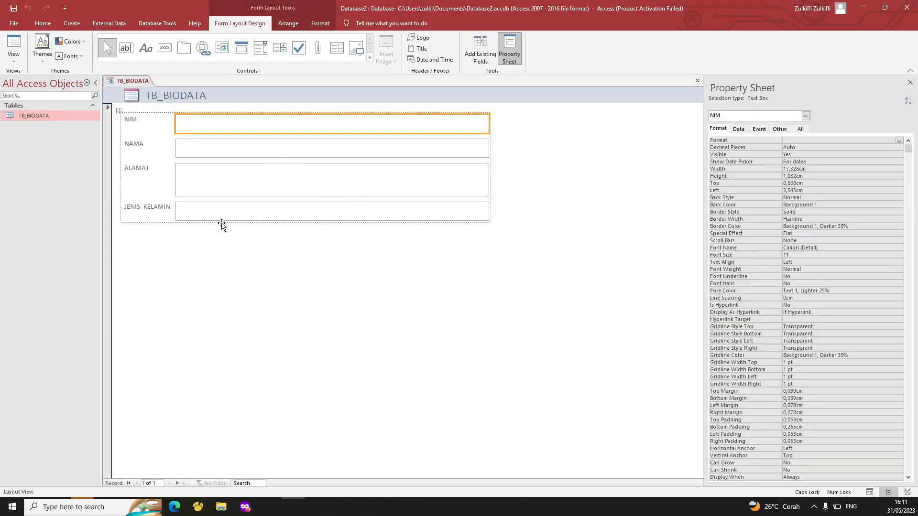
# Select the NAMA, ALAMAT and JENIS_KELAMIN text boxes in turn
pyautogui.click(255, 146)
pyautogui.click(259, 180)
pyautogui.click(263, 217)
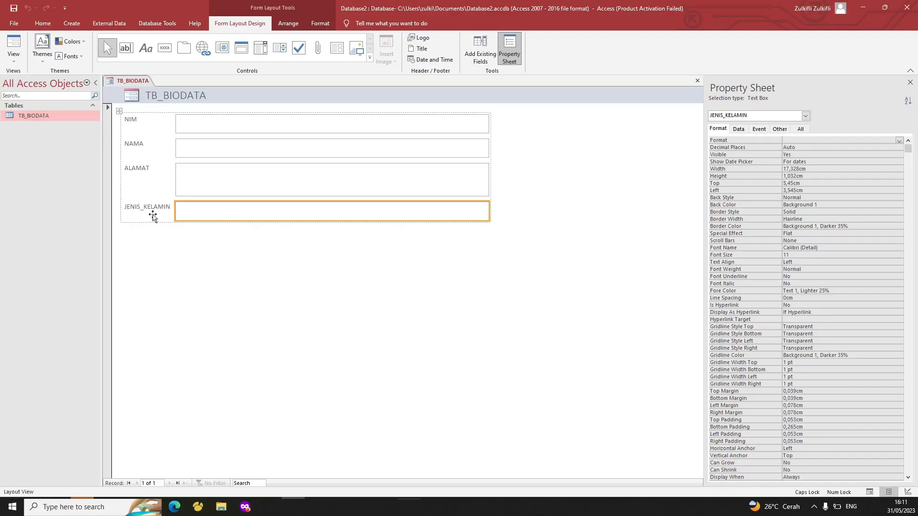
# Edit the JENIS_KELAMIN label so it reads 'JENIS KELAMIN'
pyautogui.click(149, 212)
pyautogui.doubleClick(143, 208)
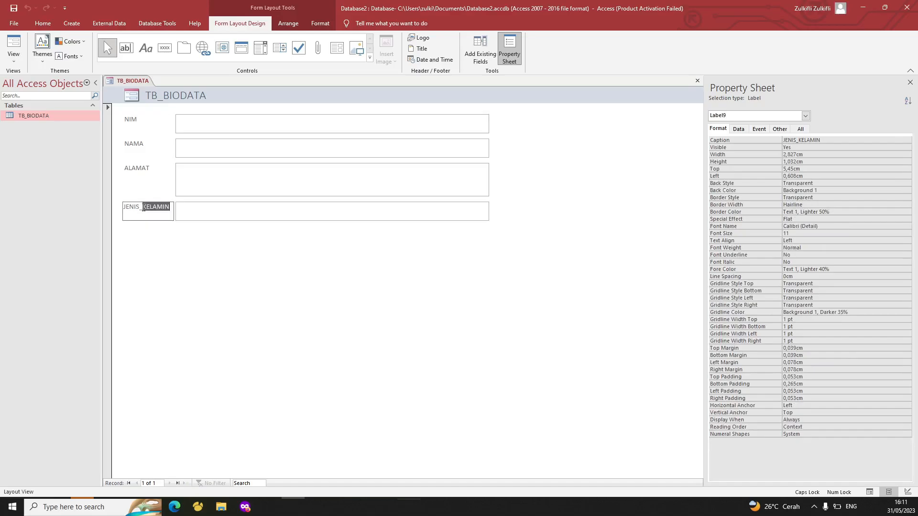
pyautogui.click(146, 207)
pyautogui.press('BackSpace')
pyautogui.press('Return')
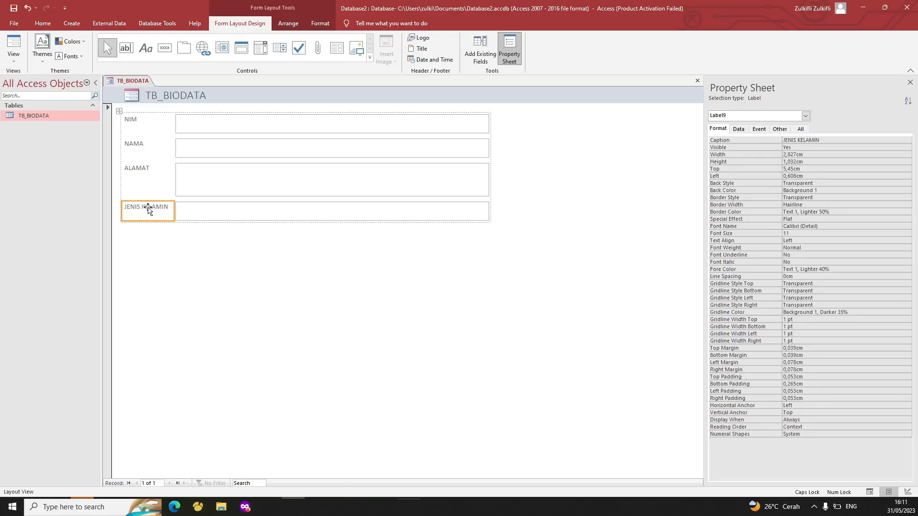
pyautogui.click(158, 194)
pyautogui.click(150, 207)
pyautogui.rightClick(134, 80)
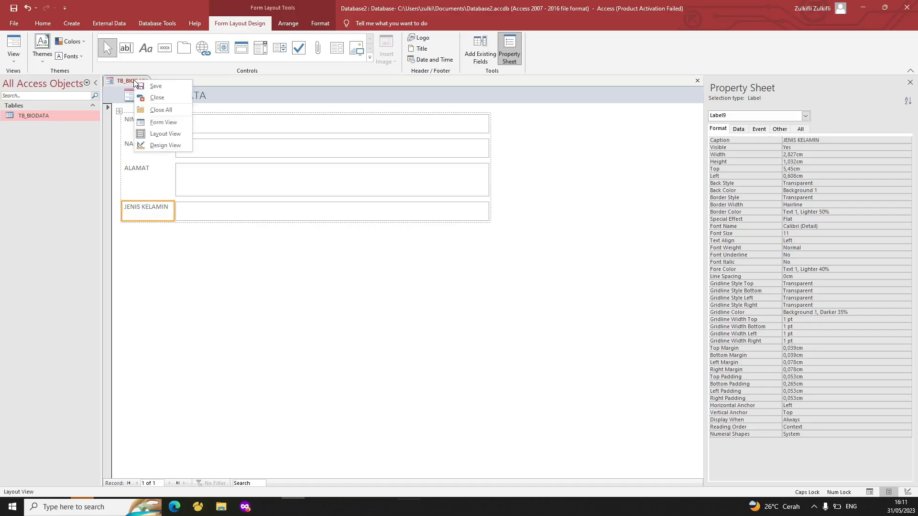
# Switch the form to Design View, then close it and agree to save
pyautogui.click(163, 146)
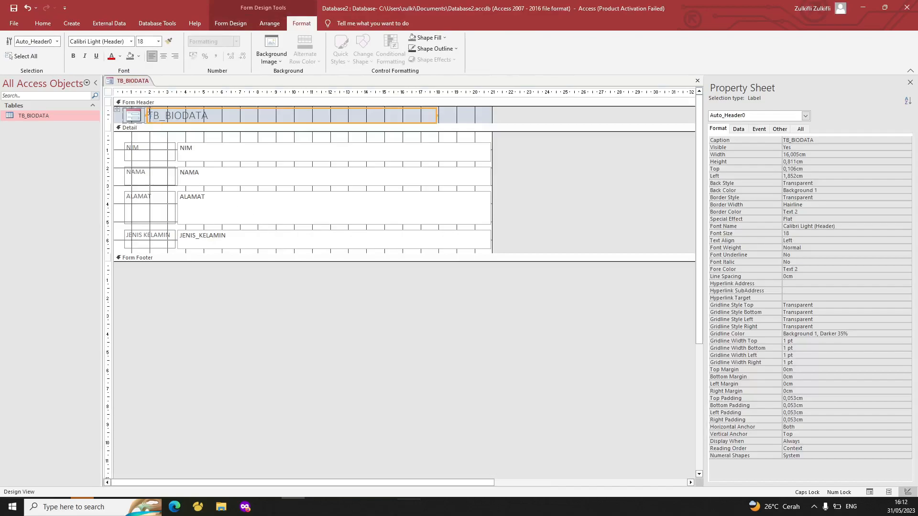
pyautogui.rightClick(134, 80)
pyautogui.click(162, 99)
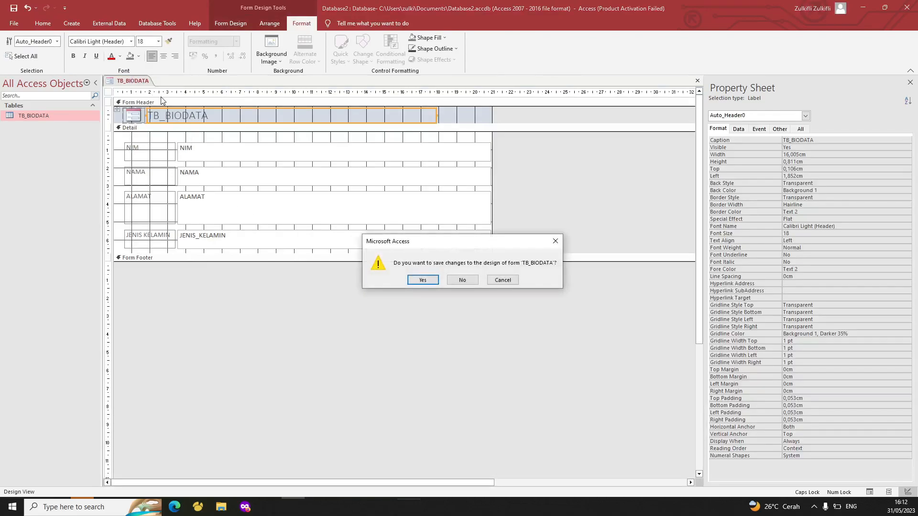
pyautogui.click(426, 284)
# Replace the suggested name's prefix with FORM in the Save As box
pyautogui.press('Left')
pyautogui.press('capslock')
pyautogui.write('form')
pyautogui.press('BackSpace')
pyautogui.press('BackSpace')
pyautogui.press('BackSpace')
pyautogui.press('capslock')
pyautogui.press('BackSpace')
pyautogui.write('FORM')
pyautogui.press('BackSpace')
pyautogui.press('BackSpace')
pyautogui.press('BackSpace')
pyautogui.press('BackSpace')
pyautogui.write('F')
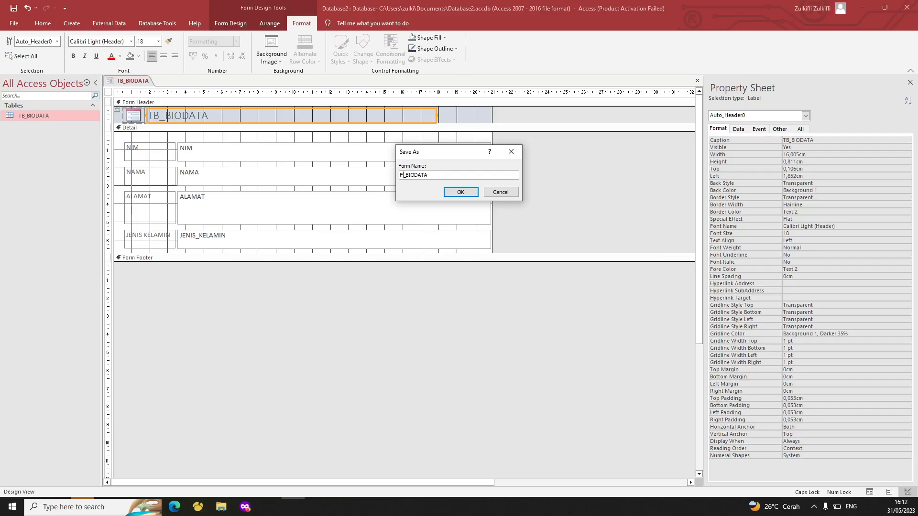
pyautogui.write('ORM')
# After invalid-name warnings for FORM_BIODATA, save the form as FM_BIODATA instead
pyautogui.click(450, 192)
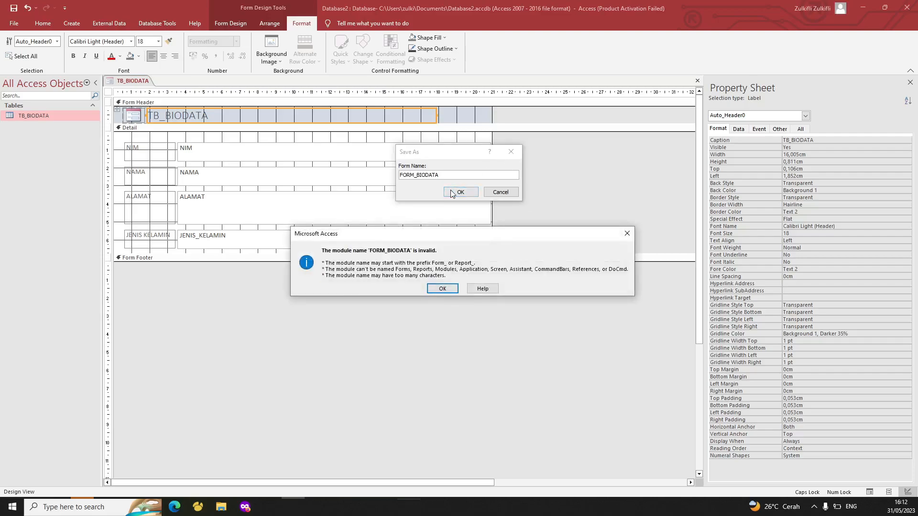
pyautogui.click(444, 288)
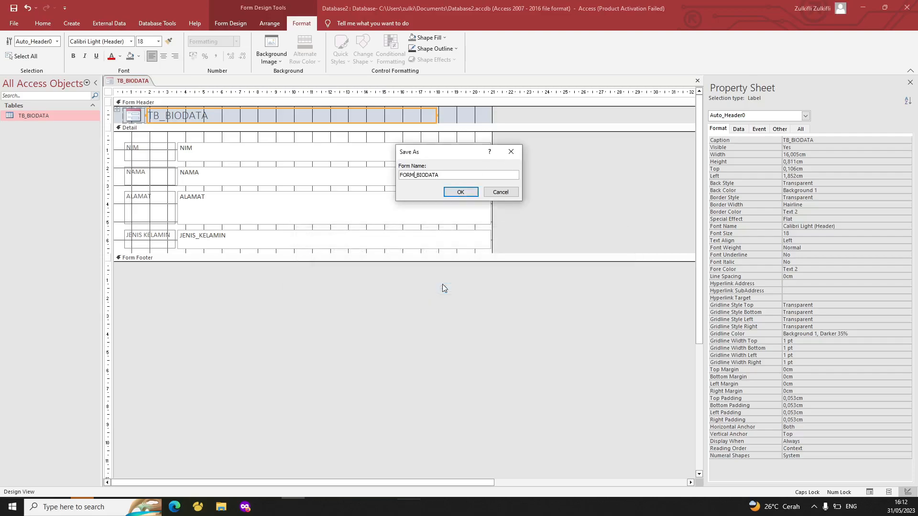
pyautogui.click(455, 193)
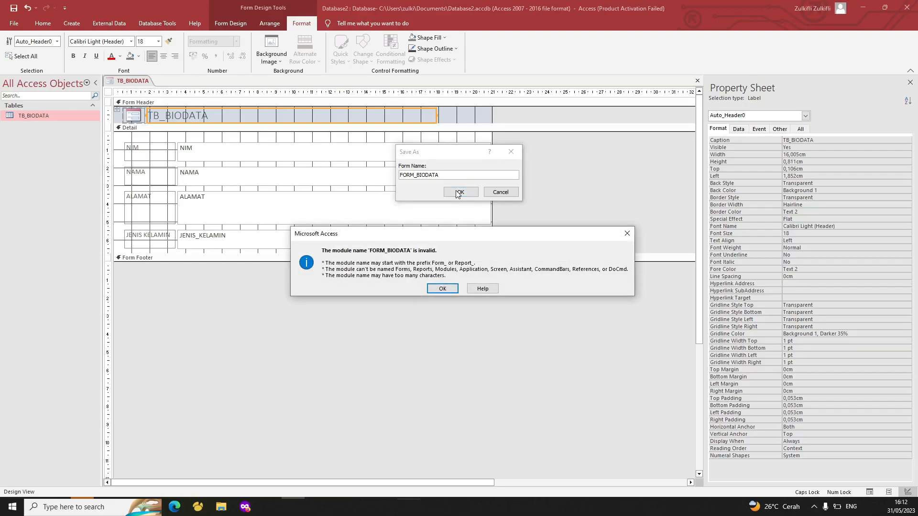
pyautogui.click(443, 289)
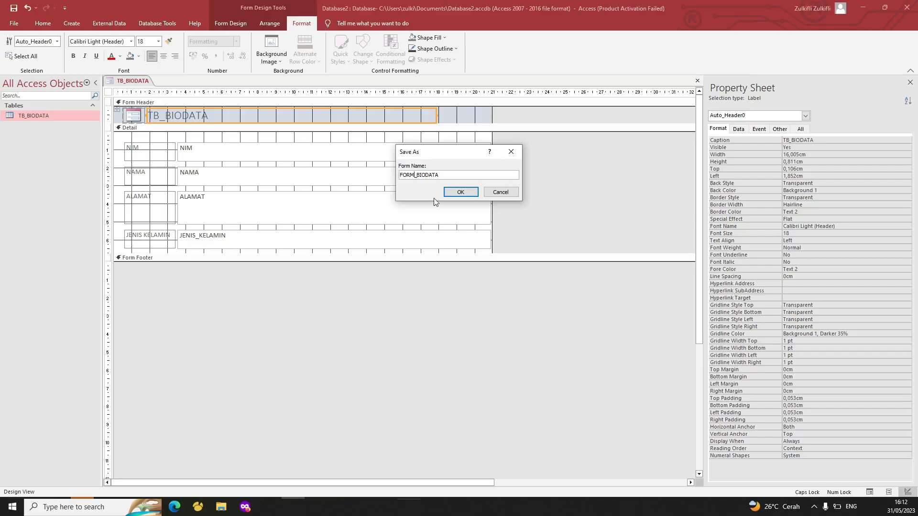
pyautogui.press('BackSpace')
pyautogui.press('Return')
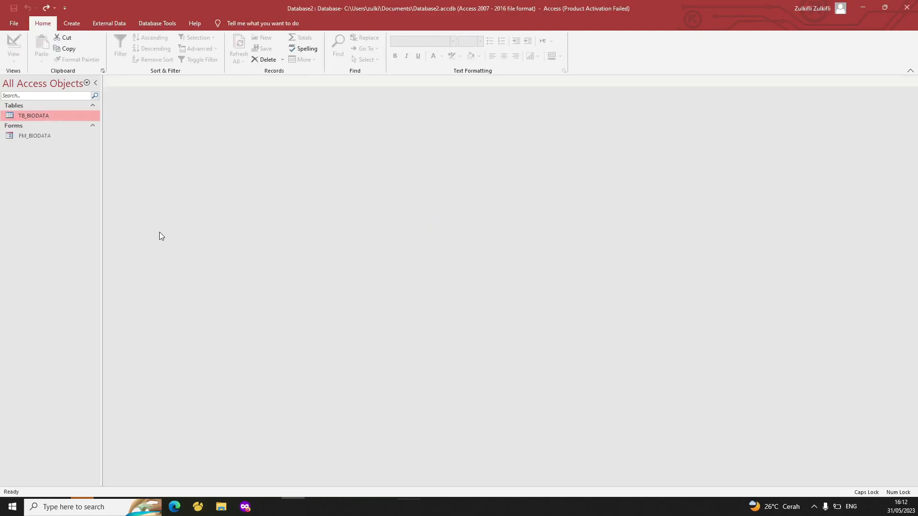
# Create a new blank form, Form1, in Design View
pyautogui.click(71, 23)
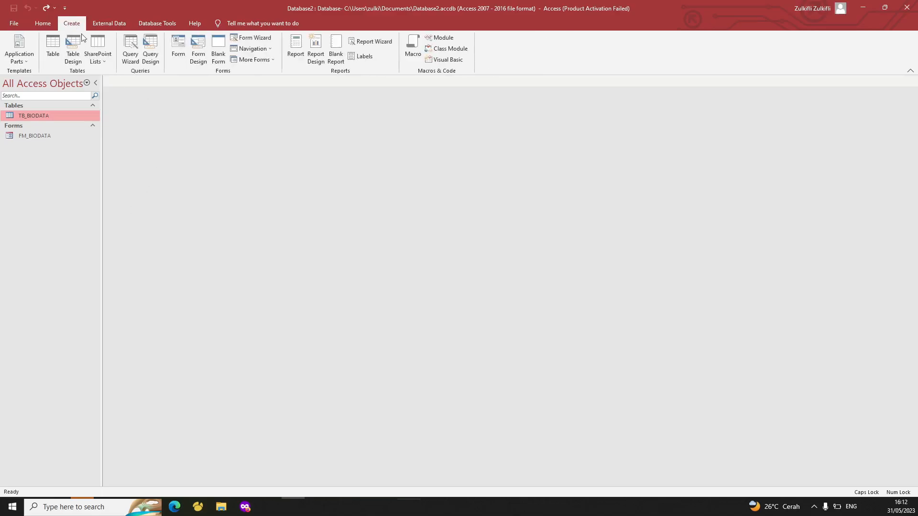
pyautogui.click(198, 50)
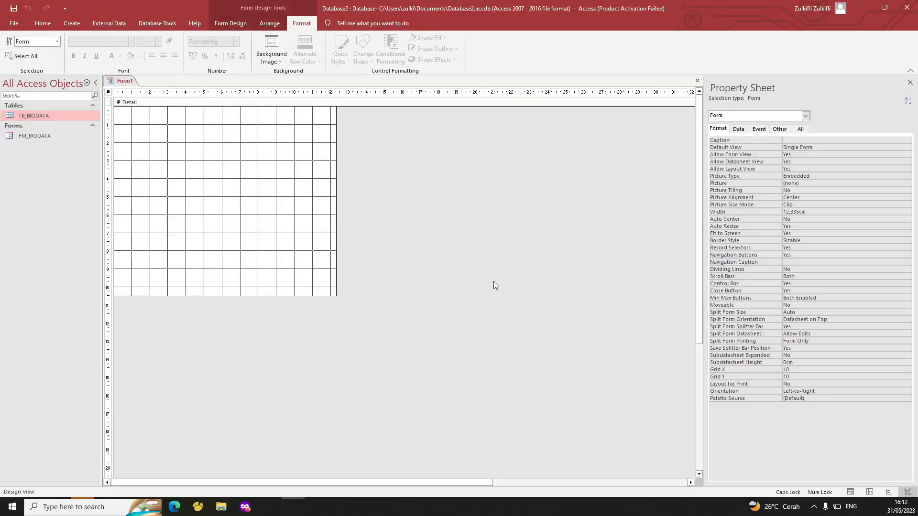
pyautogui.click(229, 29)
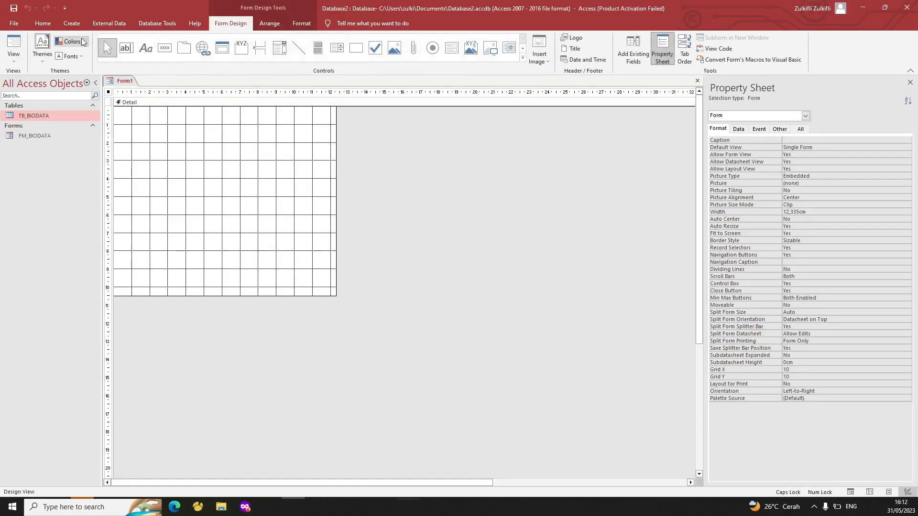
# Create a second blank form, Form2, then close it, keeping only Form1
pyautogui.click(72, 24)
pyautogui.click(218, 52)
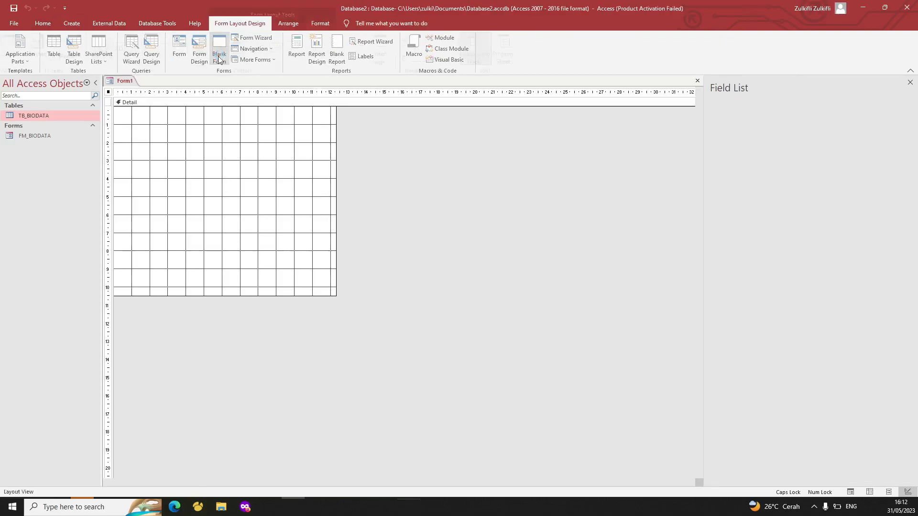
pyautogui.rightClick(159, 85)
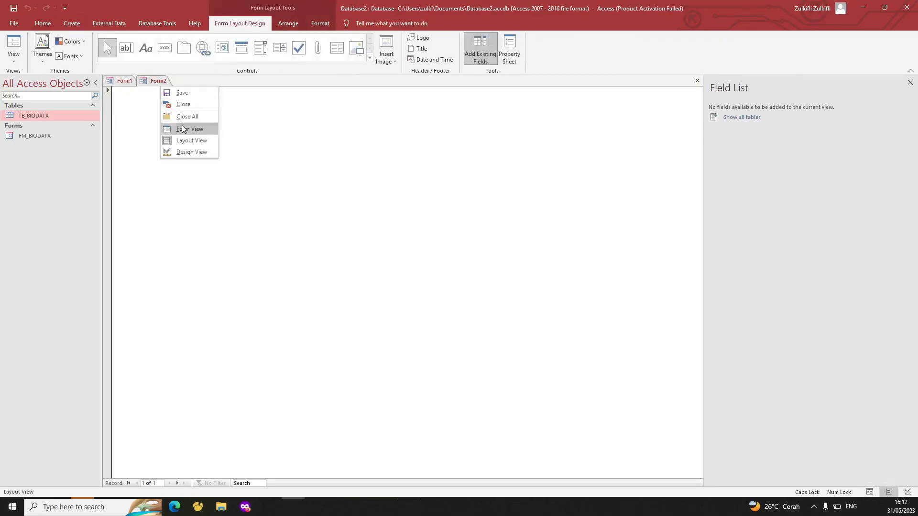
pyautogui.click(191, 152)
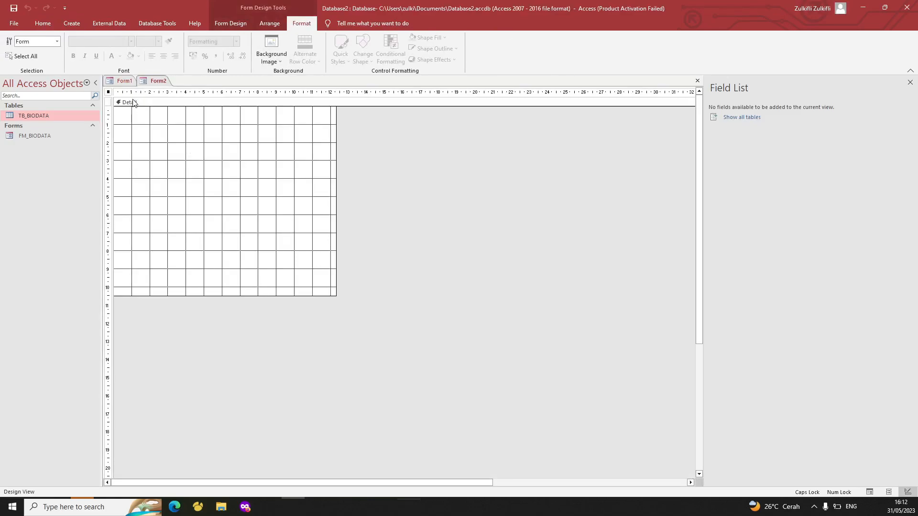
pyautogui.click(123, 85)
pyautogui.click(153, 82)
pyautogui.click(128, 83)
pyautogui.click(152, 83)
pyautogui.rightClick(152, 84)
pyautogui.click(167, 102)
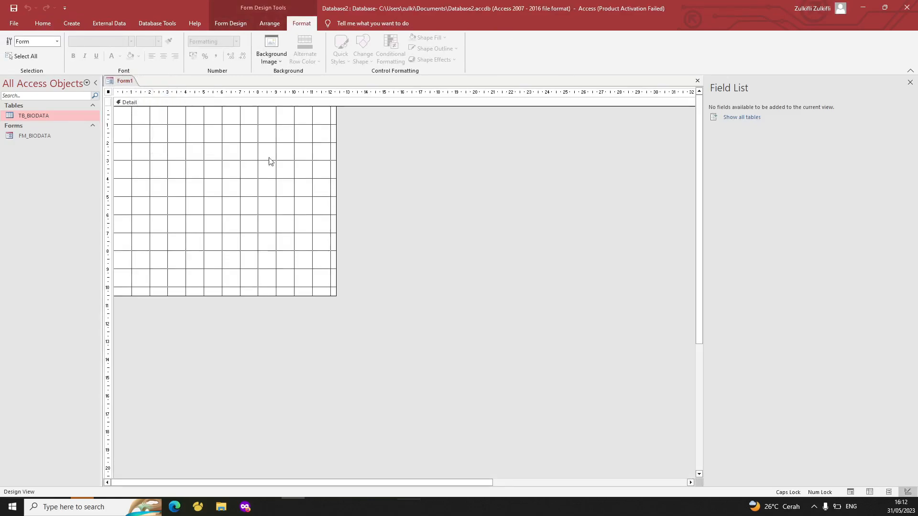
# Select Form1's Detail section and bring up the form design controls
pyautogui.click(186, 158)
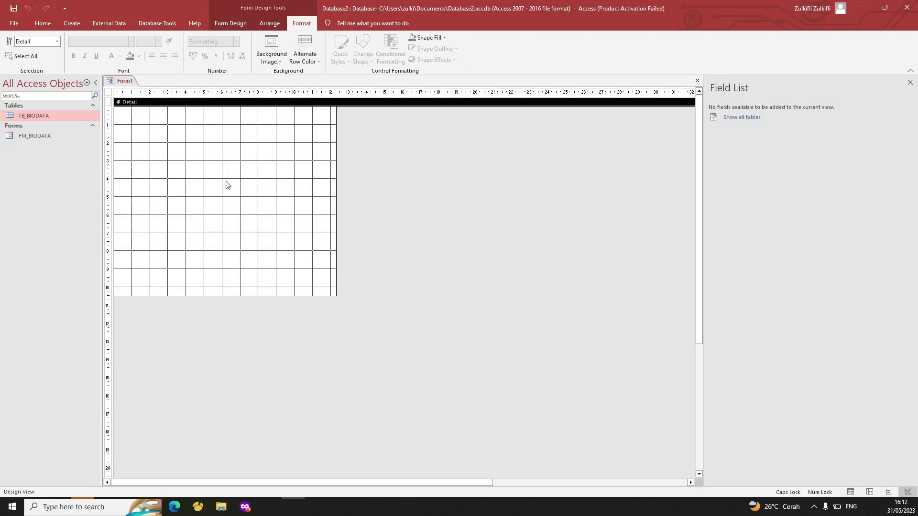
pyautogui.click(186, 169)
pyautogui.click(43, 24)
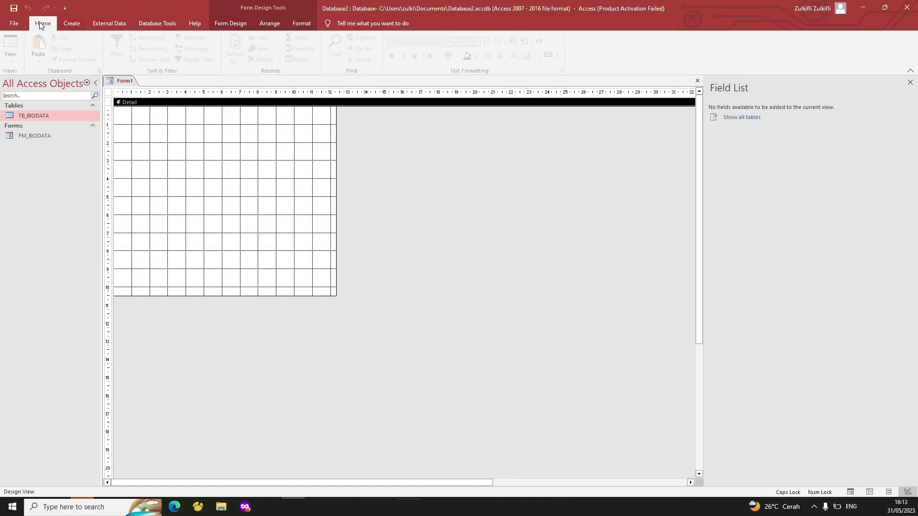
pyautogui.click(224, 25)
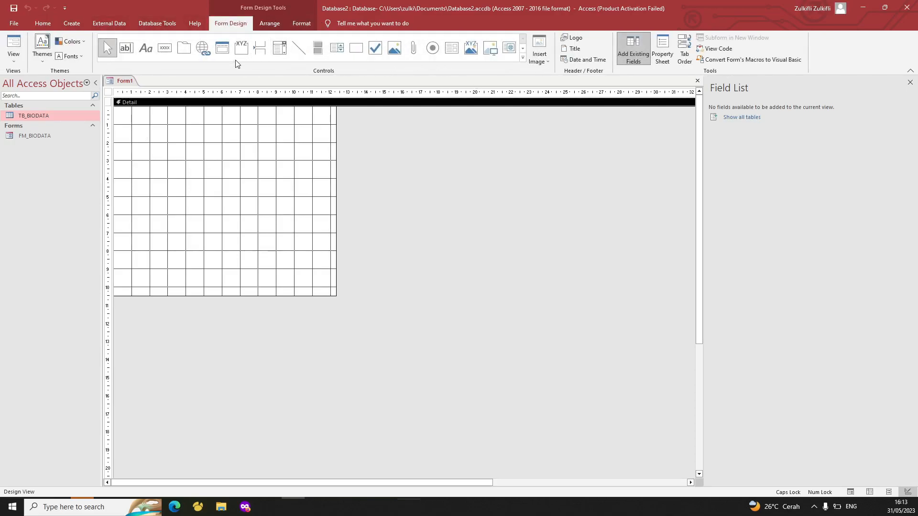
# Draw a text box near the top of Form1 and caption its label NIM
pyautogui.click(126, 48)
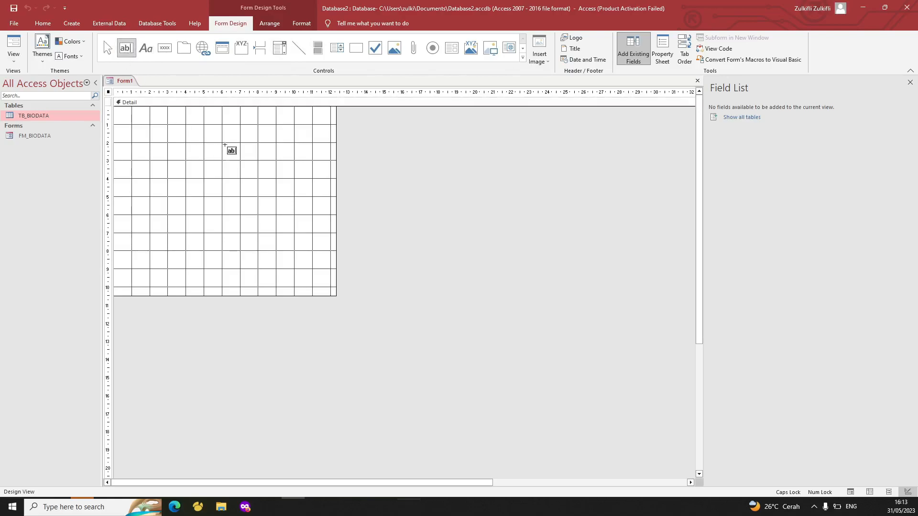
pyautogui.moveTo(214, 120)
pyautogui.mouseDown()
pyautogui.moveTo(269, 132)
pyautogui.moveTo(244, 145)
pyautogui.mouseUp()
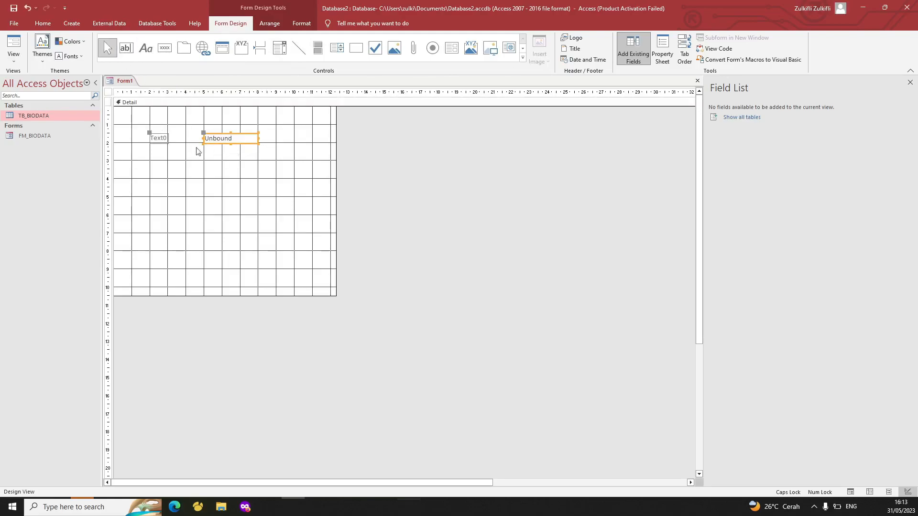
pyautogui.doubleClick(159, 138)
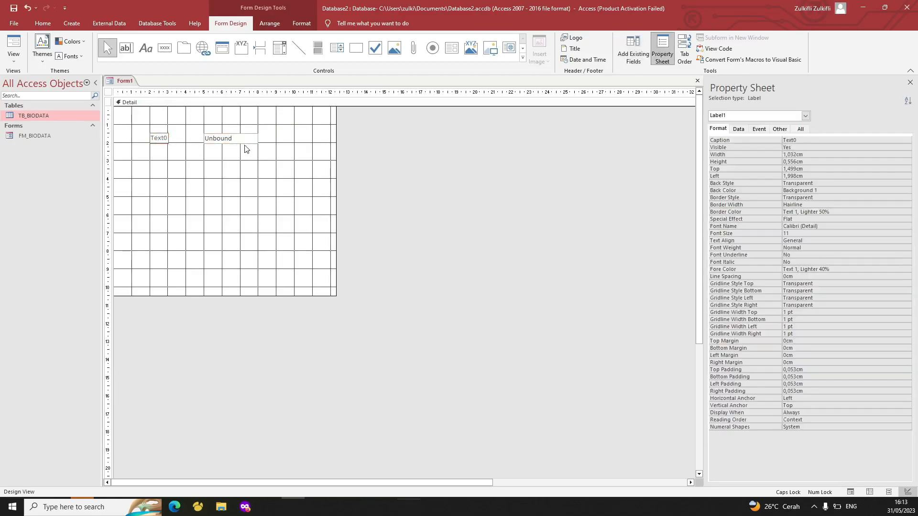
pyautogui.doubleClick(161, 137)
pyautogui.press('capslock')
pyautogui.write('nim')
pyautogui.press('BackSpace')
pyautogui.press('BackSpace')
pyautogui.press('BackSpace')
pyautogui.press('capslock')
pyautogui.write('NIM')
pyautogui.click(165, 149)
# Copy the NIM label and text box pair and paste copies below it
pyautogui.click(163, 140)
pyautogui.keyDown('shift'); pyautogui.click(236, 138); pyautogui.keyUp('shift')
pyautogui.hotkey('ctrl', 'c')
pyautogui.hotkey('ctrl', 'v')
pyautogui.hotkey('ctrl', 'v')
pyautogui.hotkey('ctrl', 'v')
# Rename the copied labels NAMA, ALAMAT and JENIS KELAMIN
pyautogui.click(154, 151)
pyautogui.click(154, 152)
pyautogui.doubleClick(153, 152)
pyautogui.write('NAMA')
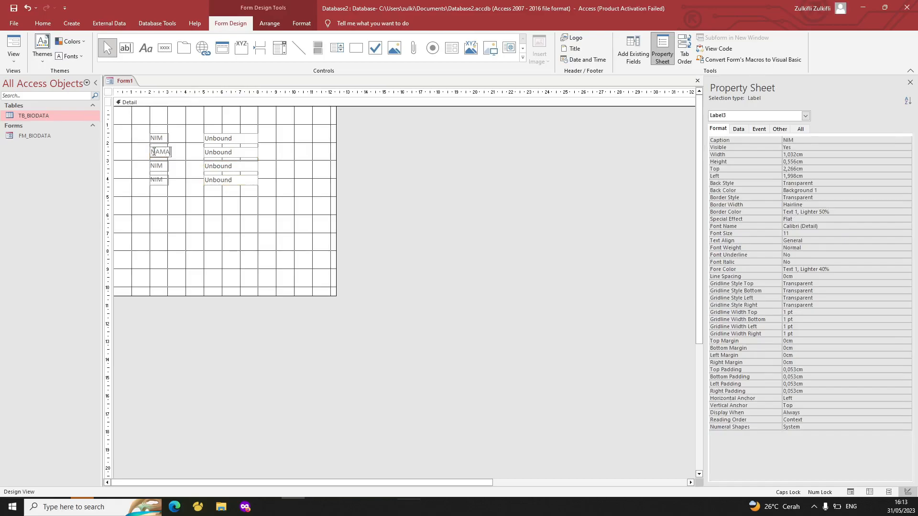
pyautogui.click(158, 166)
pyautogui.doubleClick(158, 166)
pyautogui.write('ALAMAT')
pyautogui.click(159, 180)
pyautogui.doubleClick(159, 180)
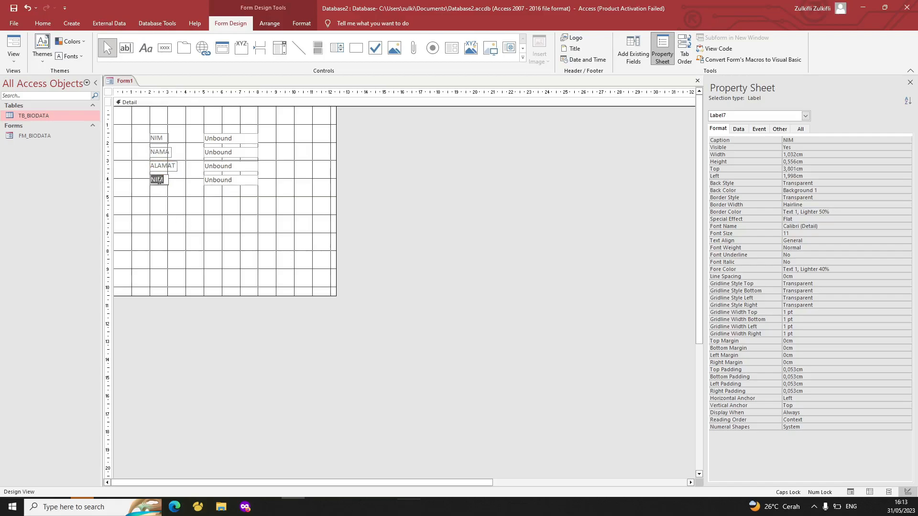
pyautogui.write('JENIS KELAMIN')
pyautogui.click(261, 283)
# Select all four label and text box pairs and shift them further left
pyautogui.moveTo(189, 181); pyautogui.dragTo(176, 189)
pyautogui.hotkey('ctrl', 'z')
pyautogui.click(210, 231)
pyautogui.moveTo(131, 127); pyautogui.dragTo(210, 183)
pyautogui.click(231, 248)
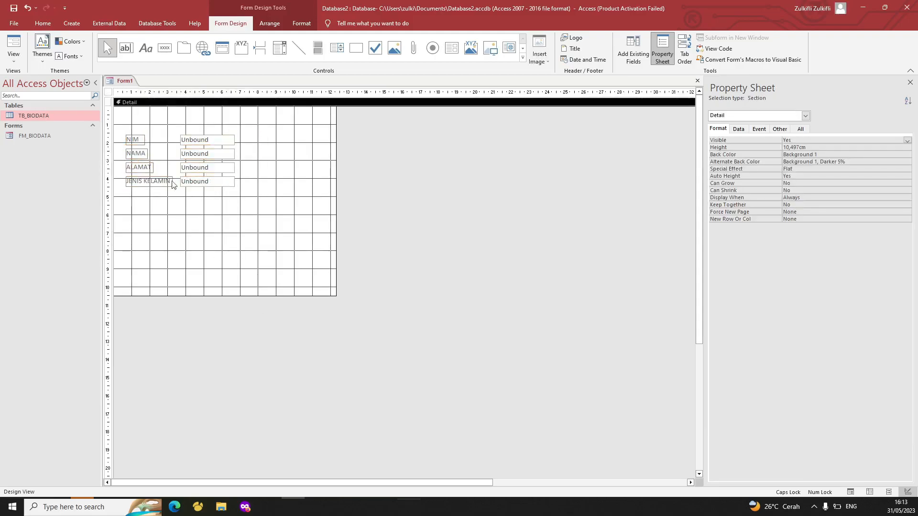
# Place a command button below the fields and caption it SIMPAN in the Command Button Wizard
pyautogui.click(168, 58)
pyautogui.click(126, 209)
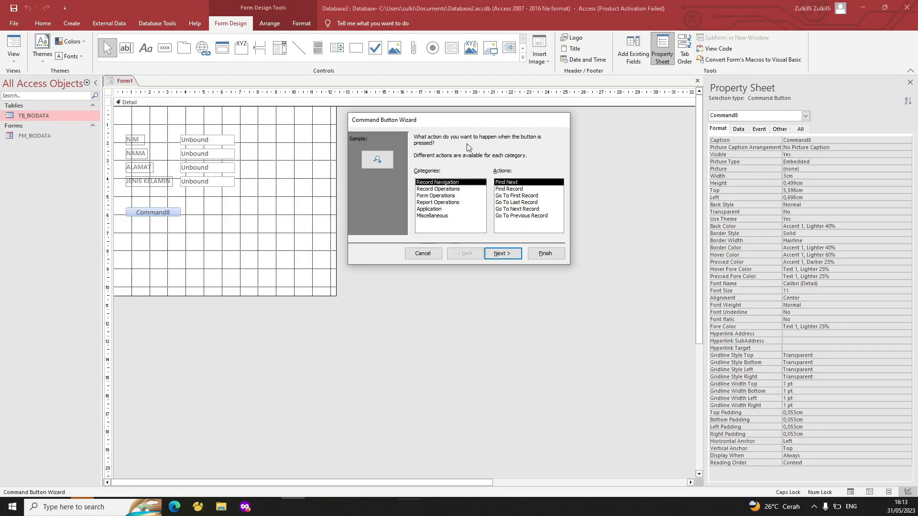
pyautogui.click(499, 254)
pyautogui.moveTo(473, 177); pyautogui.dragTo(414, 178)
pyautogui.write('simpan')
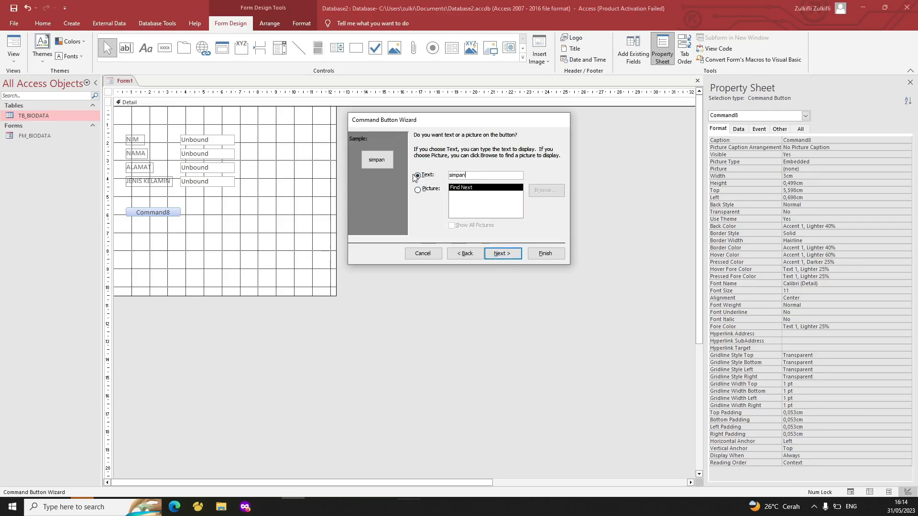
pyautogui.press('BackSpace')
pyautogui.press('BackSpace')
pyautogui.press('capslock')
pyautogui.write('IMPAN')
pyautogui.press('Return')
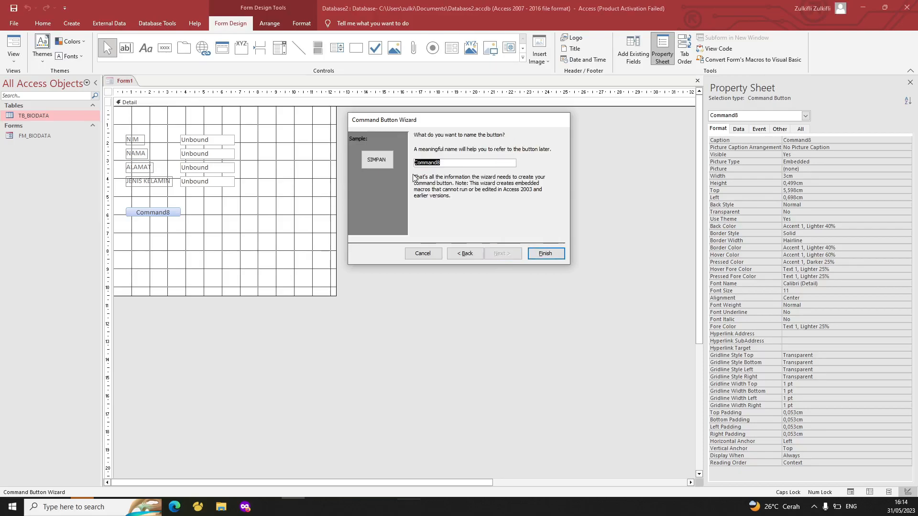
pyautogui.click(530, 249)
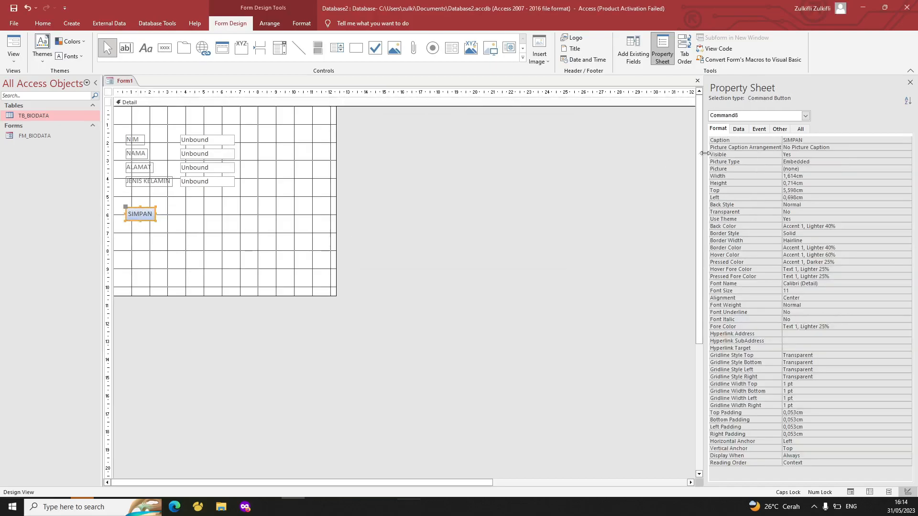
# Paste copies of the SIMPAN button below it
pyautogui.click(780, 129)
pyautogui.click(127, 230)
pyautogui.hotkey('ctrl', 'v')
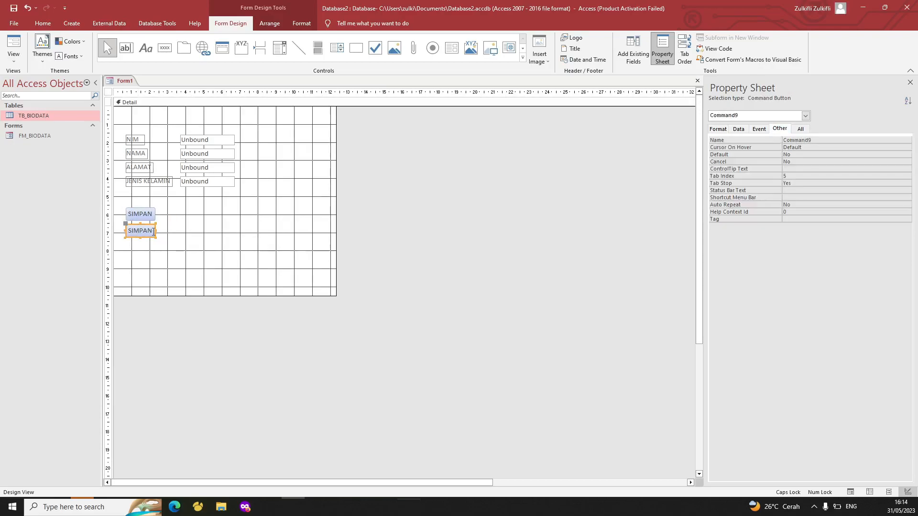
pyautogui.hotkey('ctrl', 'v')
pyautogui.hotkey('ctrl', 'v')
pyautogui.hotkey('ctrl', 'v')
# Caption the second and third buttons EDIT and HAPUS
pyautogui.doubleClick(144, 230)
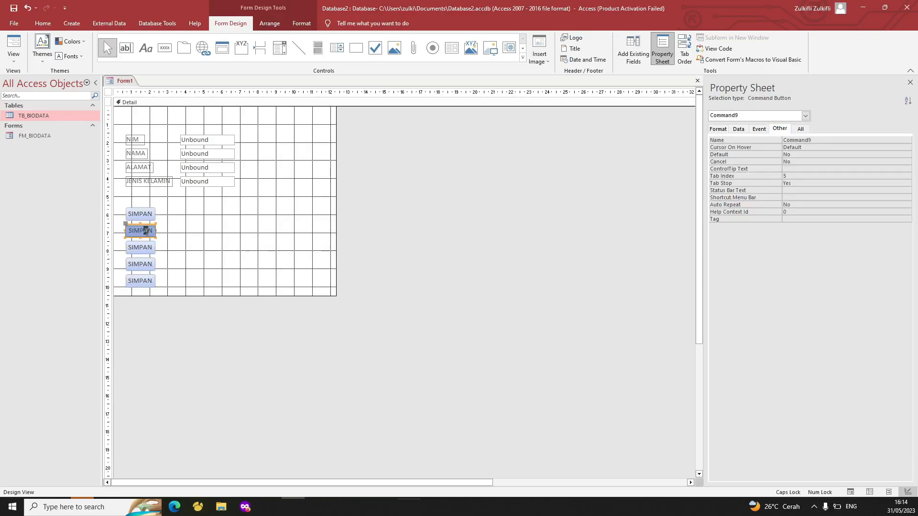
pyautogui.write('EDIT')
pyautogui.click(139, 247)
pyautogui.click(139, 247)
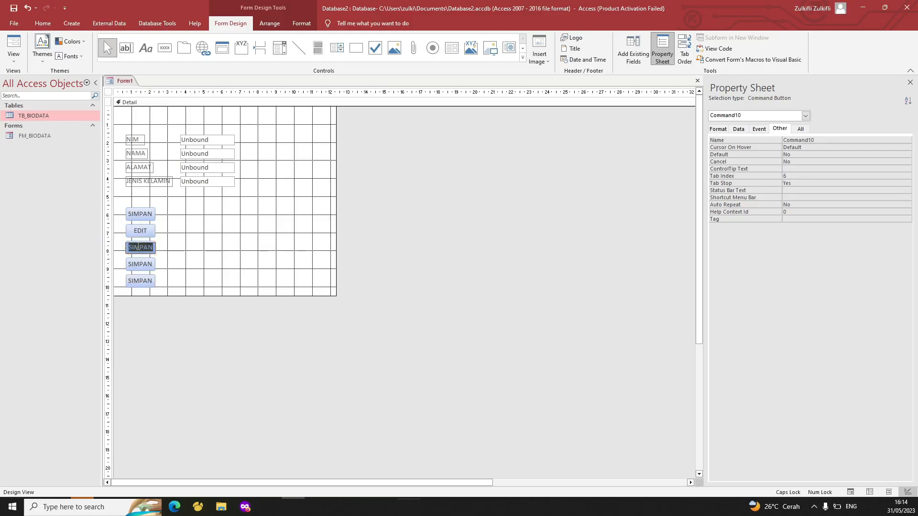
pyautogui.write('HAPUS')
pyautogui.doubleClick(138, 246)
pyautogui.write('HAPU')
# Caption the fourth and fifth buttons BATAL and KELUAR
pyautogui.click(141, 264)
pyautogui.doubleClick(141, 263)
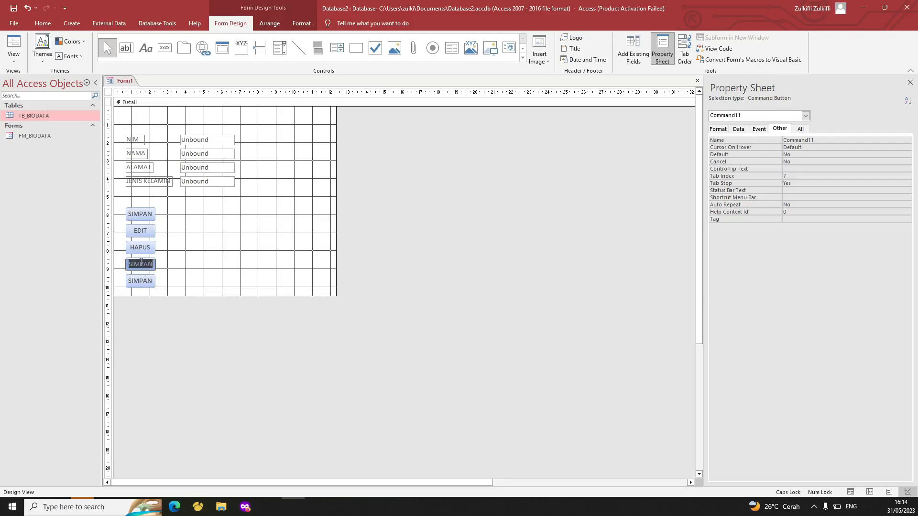
pyautogui.write('BATAL')
pyautogui.click(140, 281)
pyautogui.doubleClick(140, 282)
pyautogui.write('KELA')
pyautogui.write('UAR')
pyautogui.click(365, 272)
pyautogui.click(141, 236)
pyautogui.doubleClick(145, 232)
pyautogui.click(177, 241)
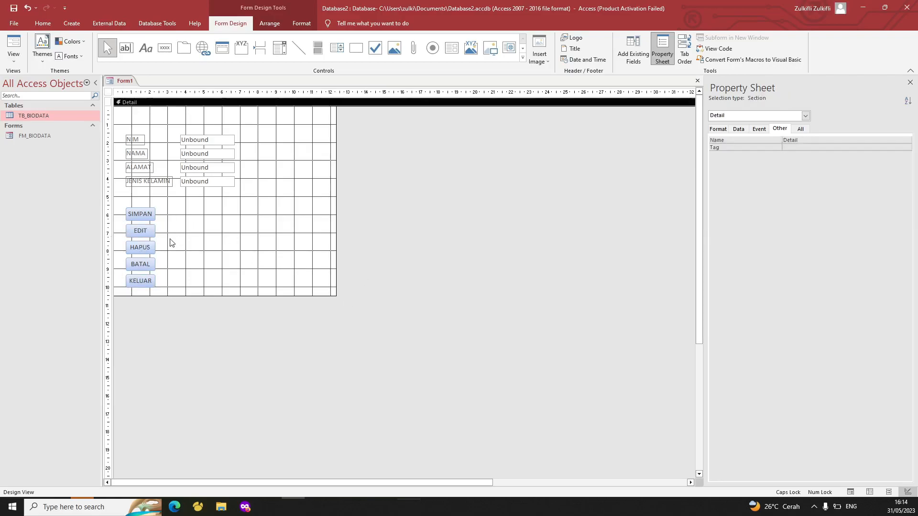
# Move EDIT, HAPUS, BATAL and KELUAR into one row to the right of SIMPAN
pyautogui.click(151, 233)
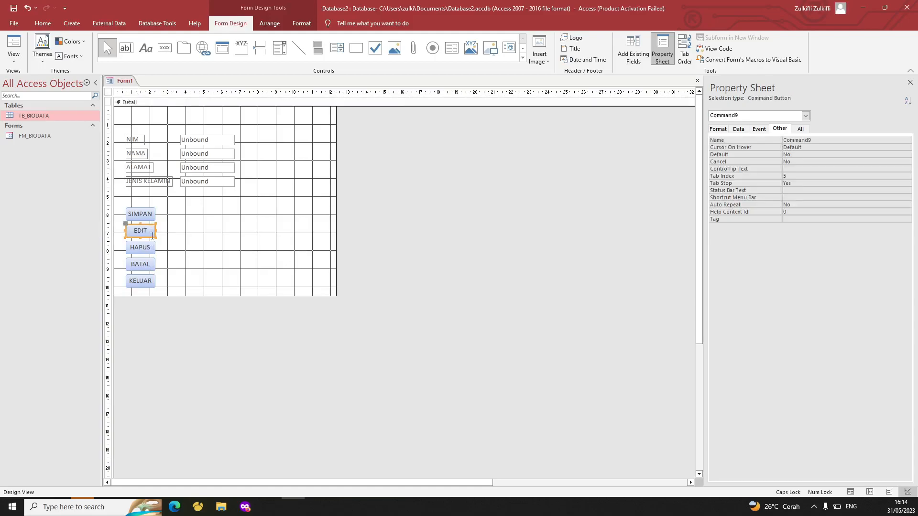
pyautogui.click(167, 246)
pyautogui.click(148, 232)
pyautogui.moveTo(146, 225); pyautogui.dragTo(181, 208)
pyautogui.click(138, 243)
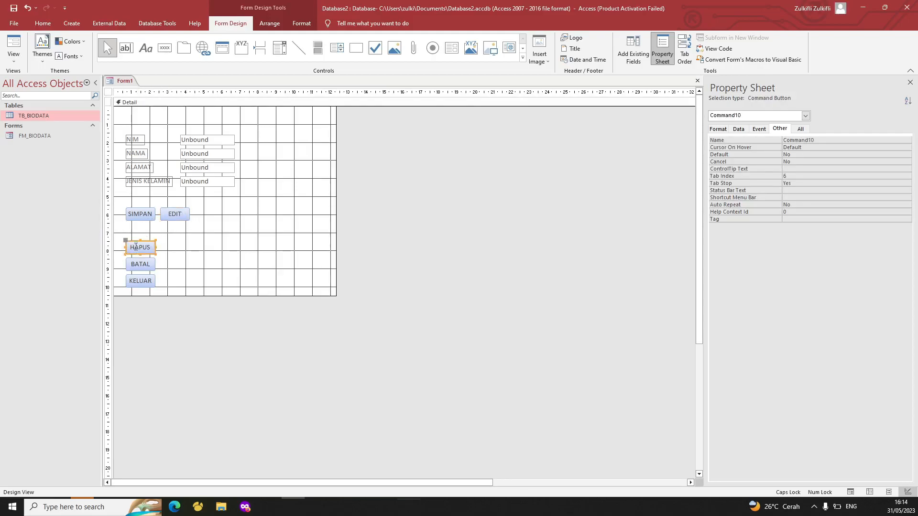
pyautogui.moveTo(131, 240); pyautogui.dragTo(199, 206)
pyautogui.click(142, 259)
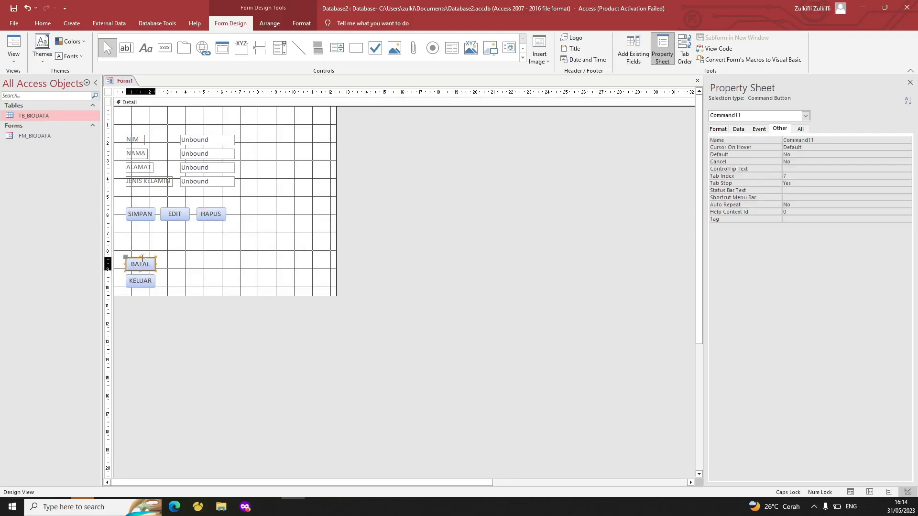
pyautogui.moveTo(132, 258); pyautogui.dragTo(240, 209)
pyautogui.click(138, 277)
pyautogui.moveTo(138, 277); pyautogui.dragTo(308, 212)
# Drag the Detail section's bottom edge up to about 7 cm
pyautogui.click(277, 291)
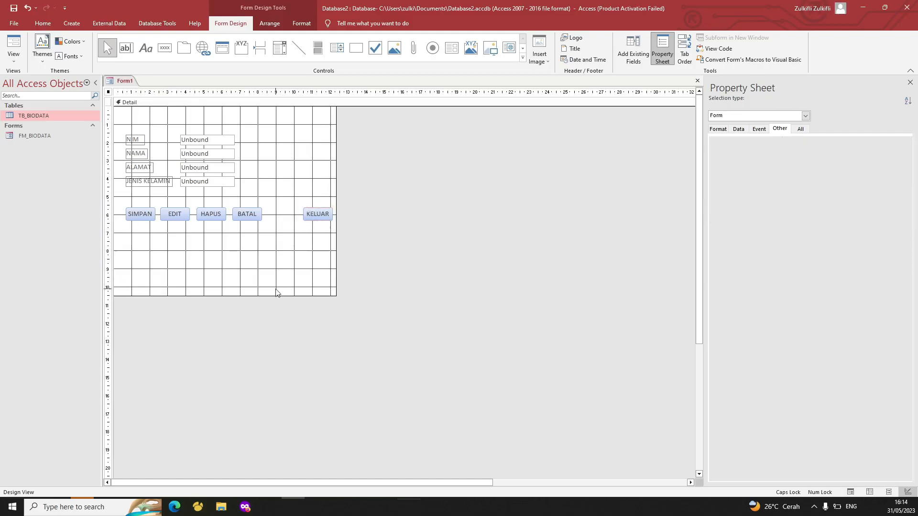
pyautogui.click(225, 297)
pyautogui.moveTo(225, 294); pyautogui.dragTo(248, 237)
pyautogui.rightClick(117, 81)
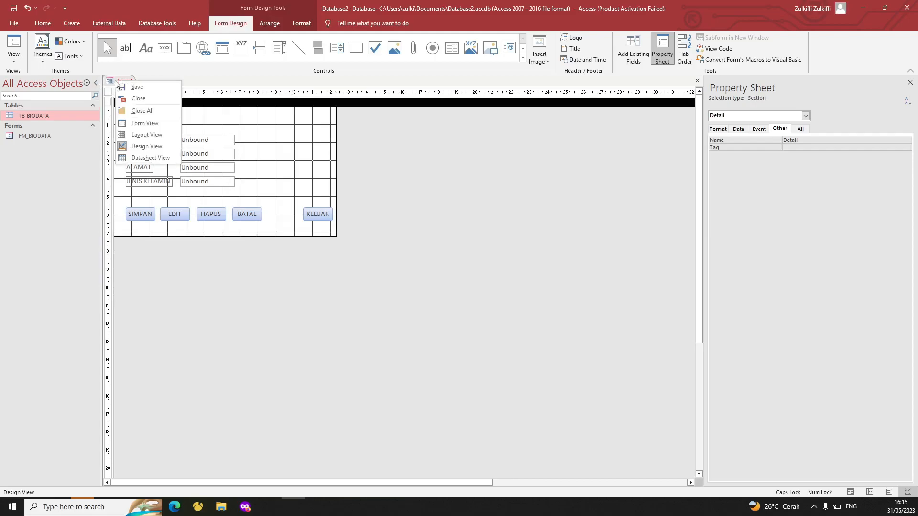
pyautogui.click(155, 123)
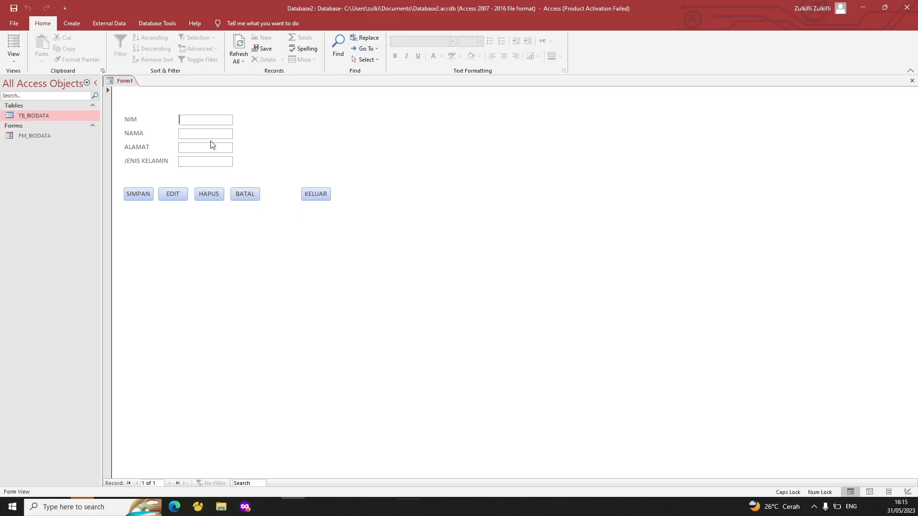
pyautogui.rightClick(132, 82)
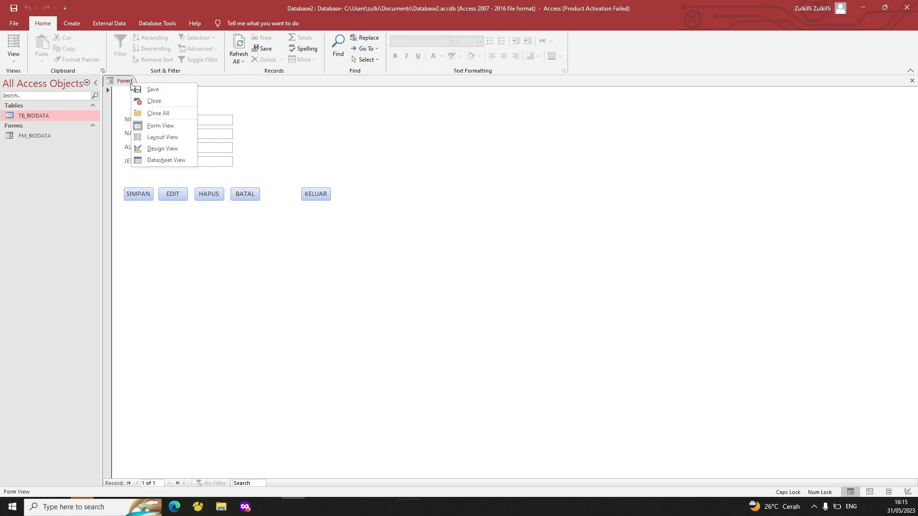
pyautogui.click(165, 150)
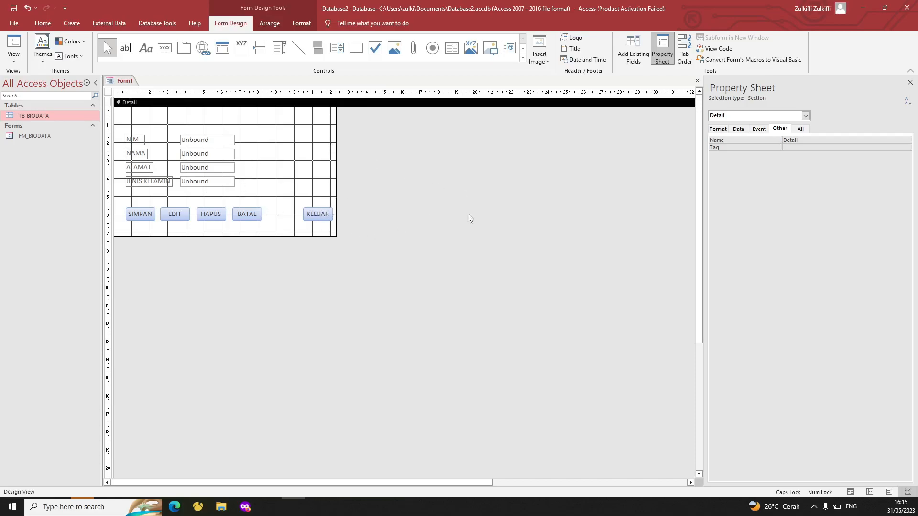
# Open the NIM text box's Property Sheet and view its Event properties
pyautogui.moveTo(123, 122); pyautogui.dragTo(341, 225)
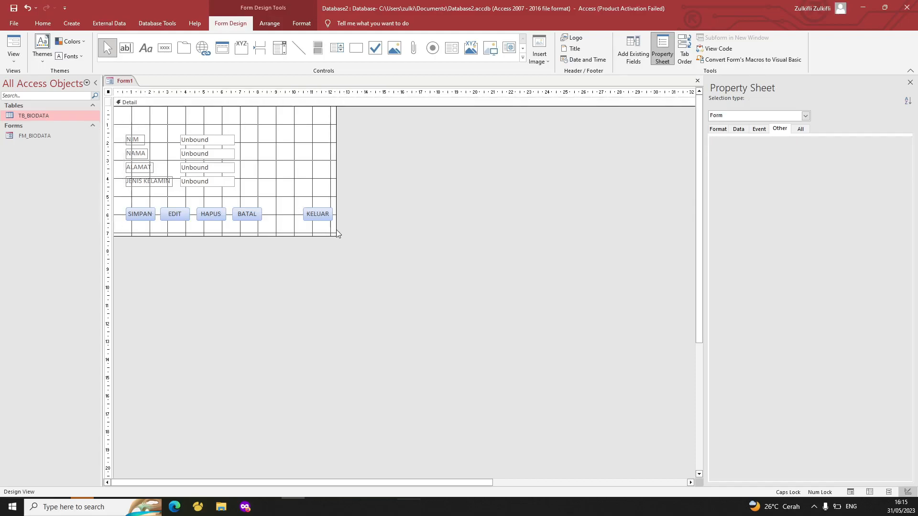
pyautogui.click(271, 174)
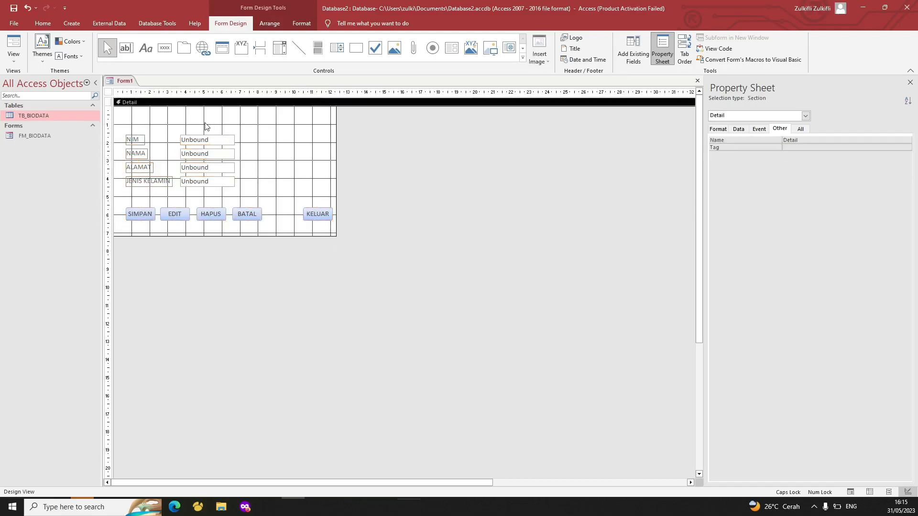
pyautogui.click(204, 136)
pyautogui.click(244, 139)
pyautogui.click(218, 140)
pyautogui.rightClick(194, 140)
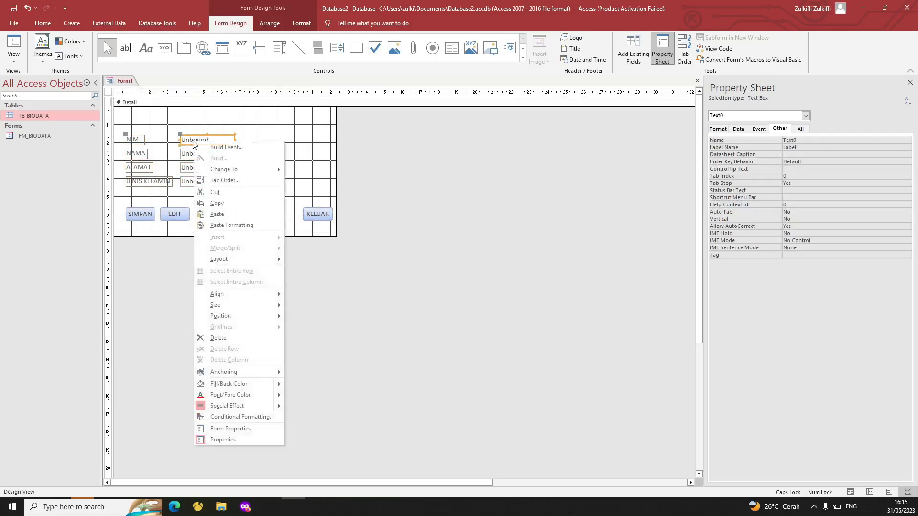
pyautogui.click(216, 439)
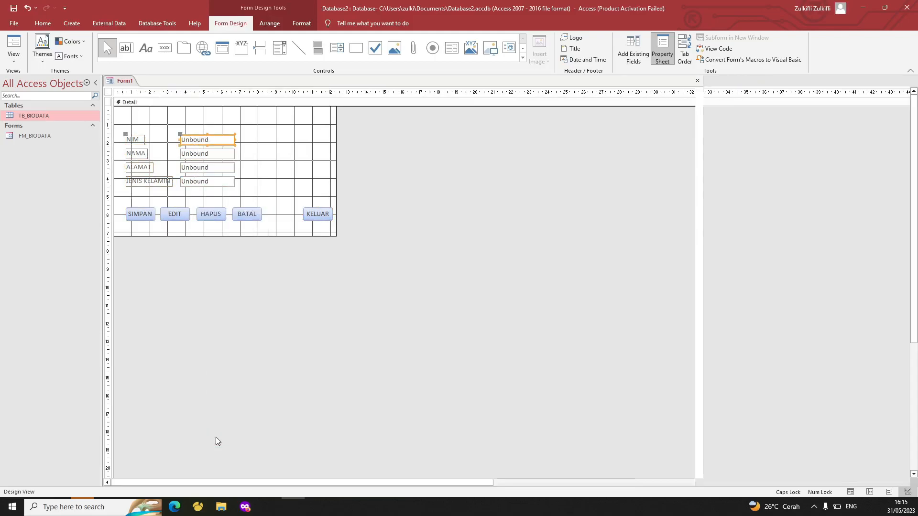
pyautogui.rightClick(230, 141)
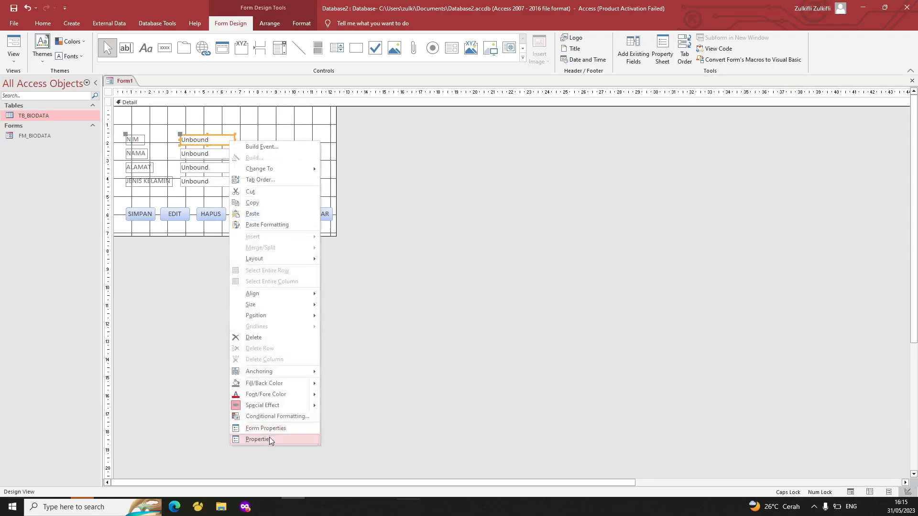
pyautogui.click(257, 438)
pyautogui.click(757, 129)
pyautogui.click(739, 129)
pyautogui.click(717, 129)
pyautogui.click(758, 129)
# Switch Form1 to Form View to preview the working form
pyautogui.click(508, 160)
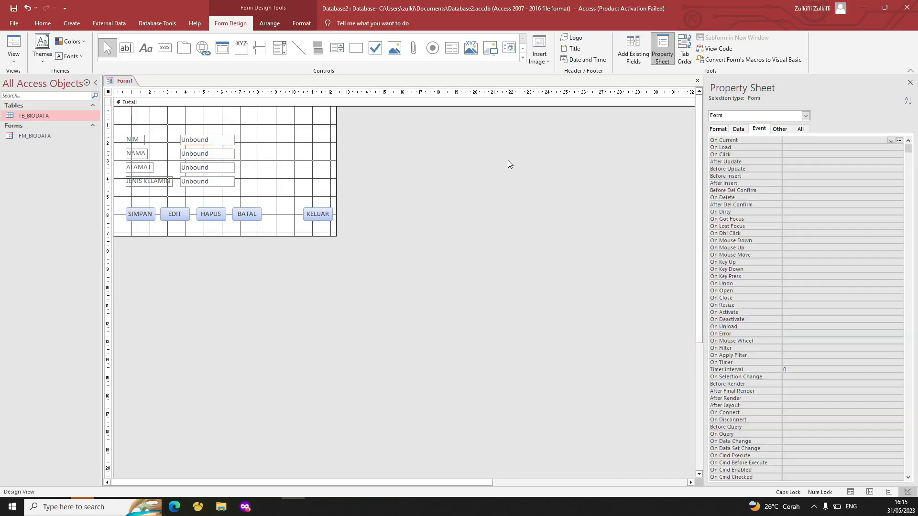
pyautogui.rightClick(119, 84)
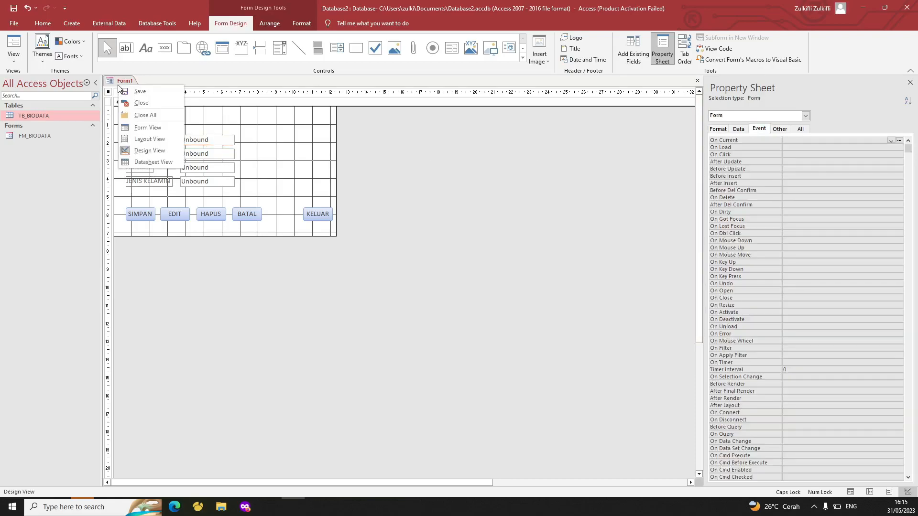
pyautogui.click(146, 128)
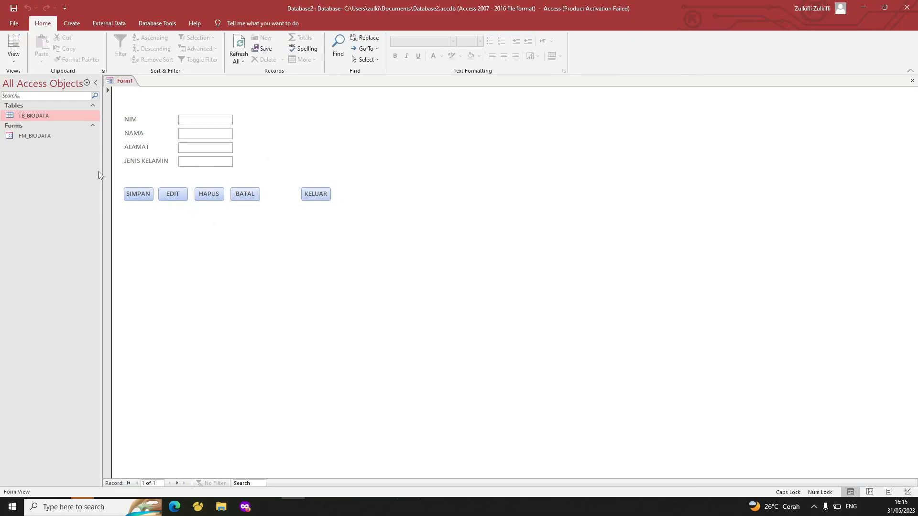
pyautogui.rightClick(131, 84)
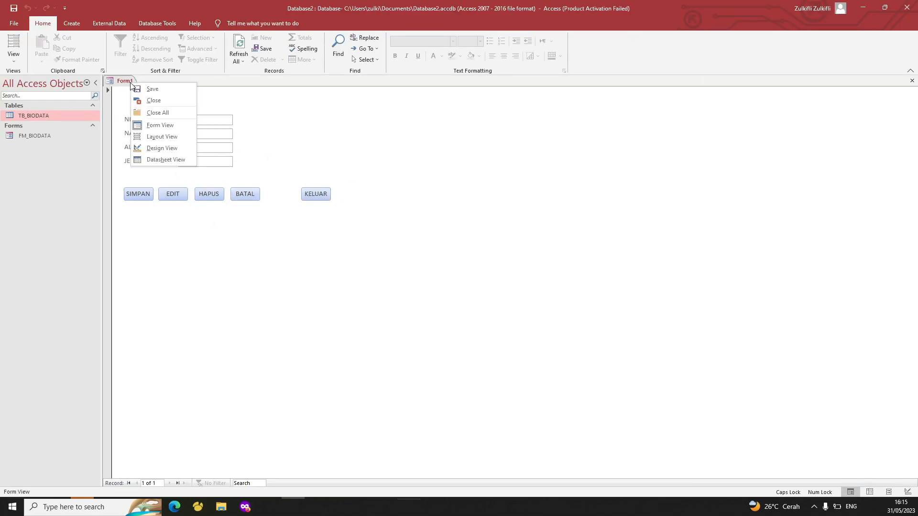
# In Design View, set the form's Pop Up property to Yes on the Other tab
pyautogui.click(162, 148)
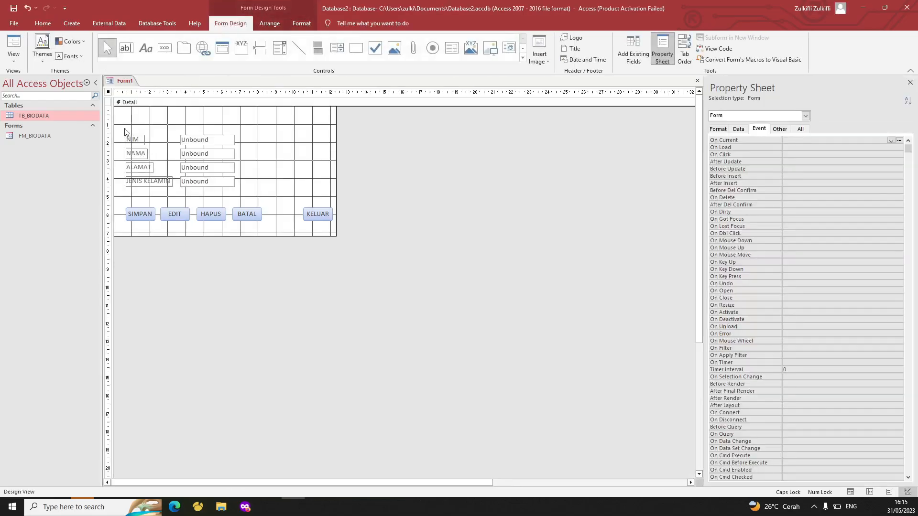
pyautogui.click(124, 81)
pyautogui.click(804, 117)
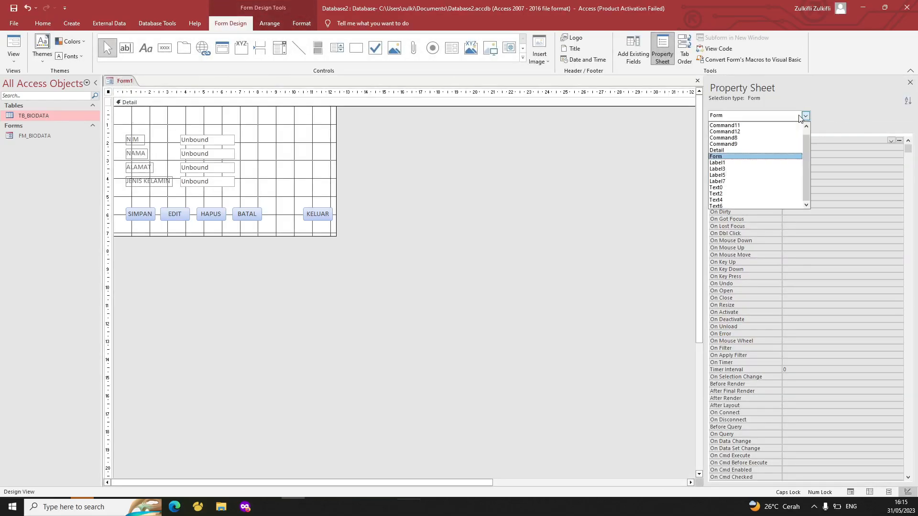
pyautogui.click(763, 155)
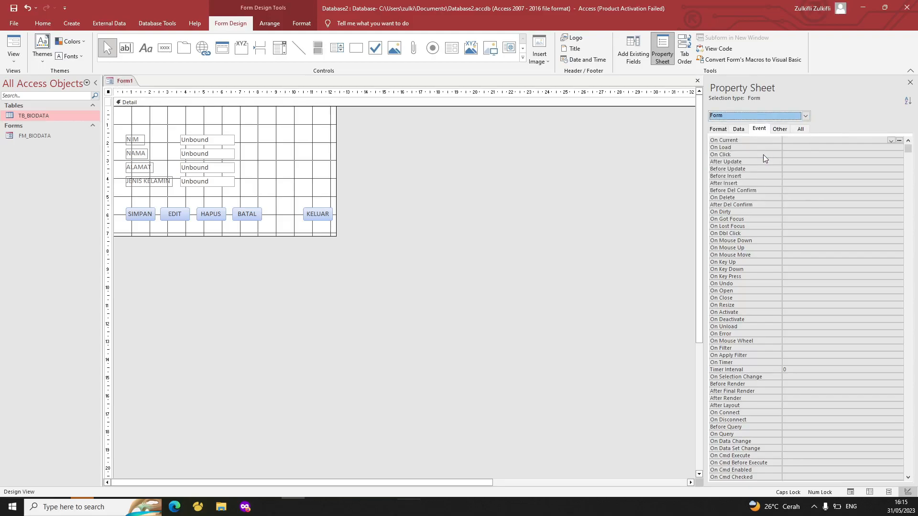
pyautogui.click(780, 130)
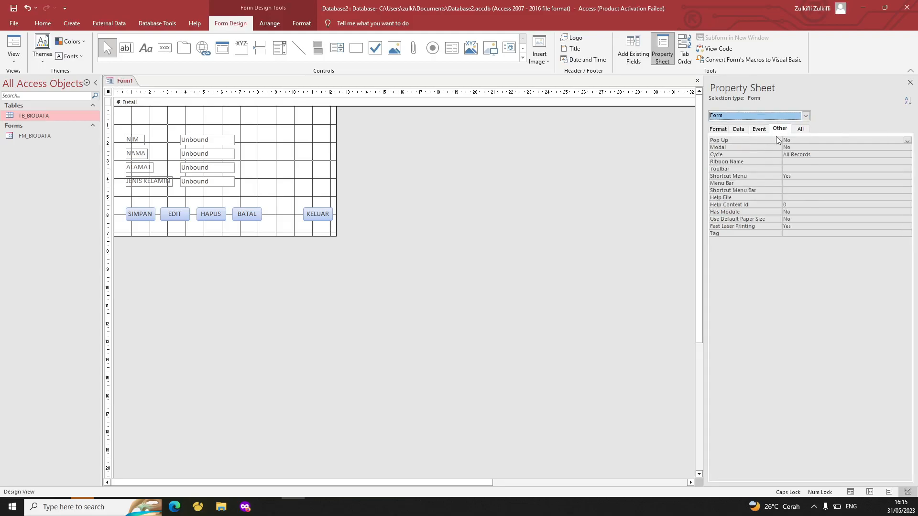
pyautogui.click(907, 140)
pyautogui.click(880, 147)
pyautogui.click(513, 202)
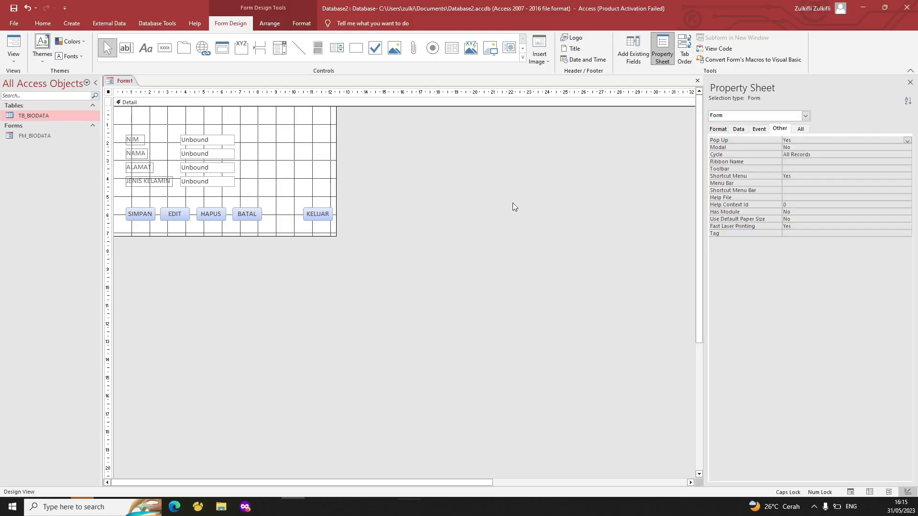
# Open Form1 in Form View and drag the pop-up window to the screen centre
pyautogui.rightClick(122, 82)
pyautogui.click(137, 127)
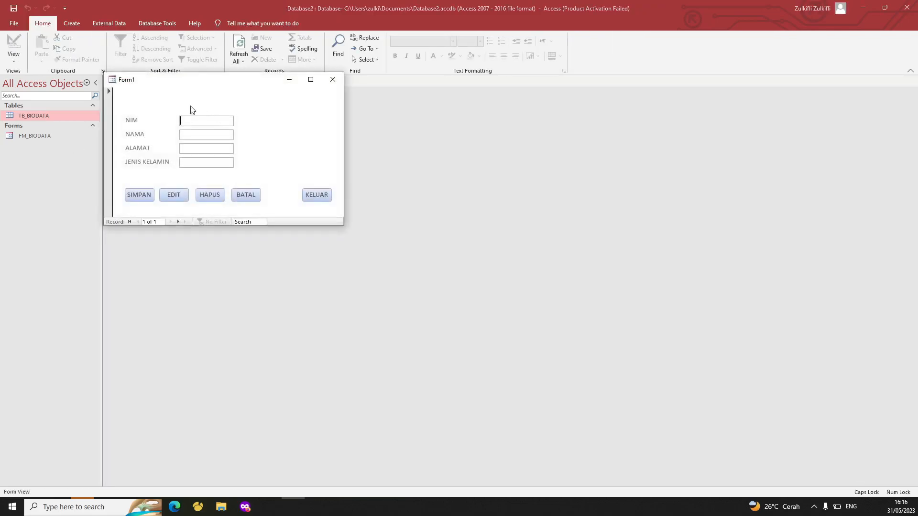
pyautogui.moveTo(151, 82); pyautogui.dragTo(297, 158)
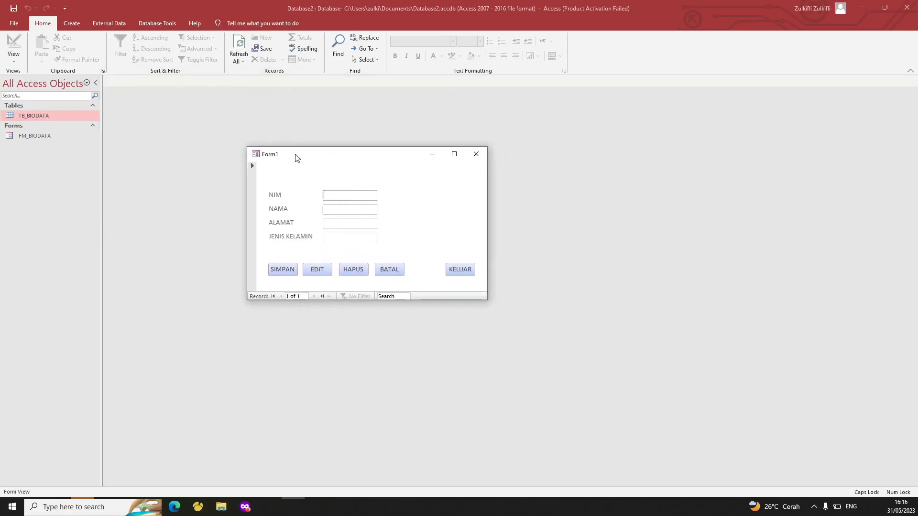
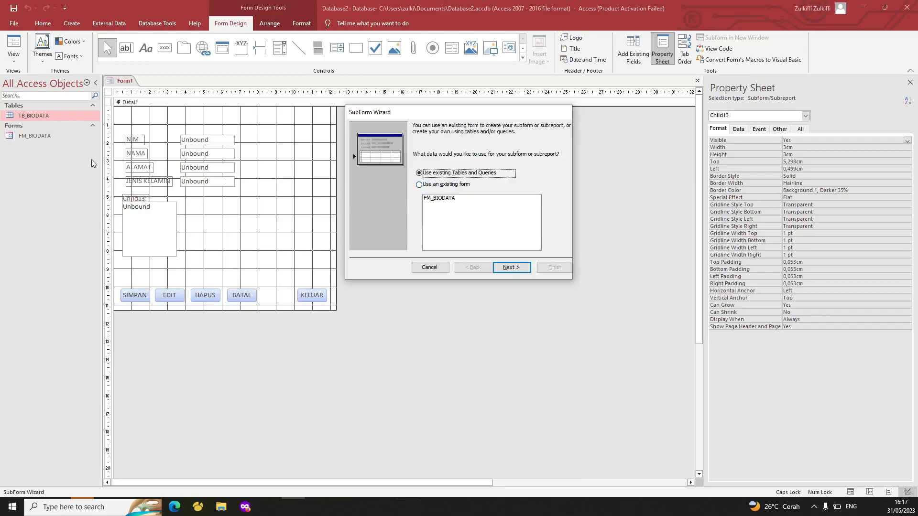
# Keep 'Use existing Tables and Queries' as the subform source and move to the next wizard step
pyautogui.click(433, 185)
pyautogui.click(440, 175)
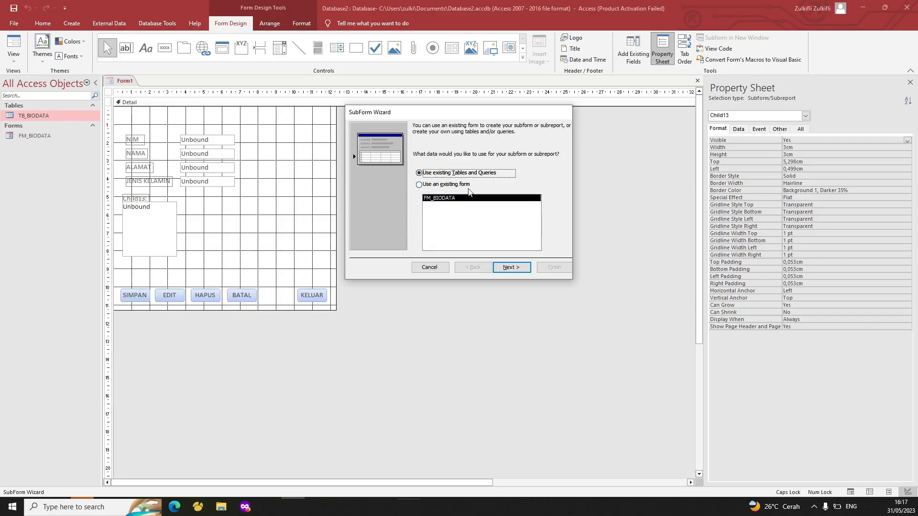
pyautogui.click(508, 271)
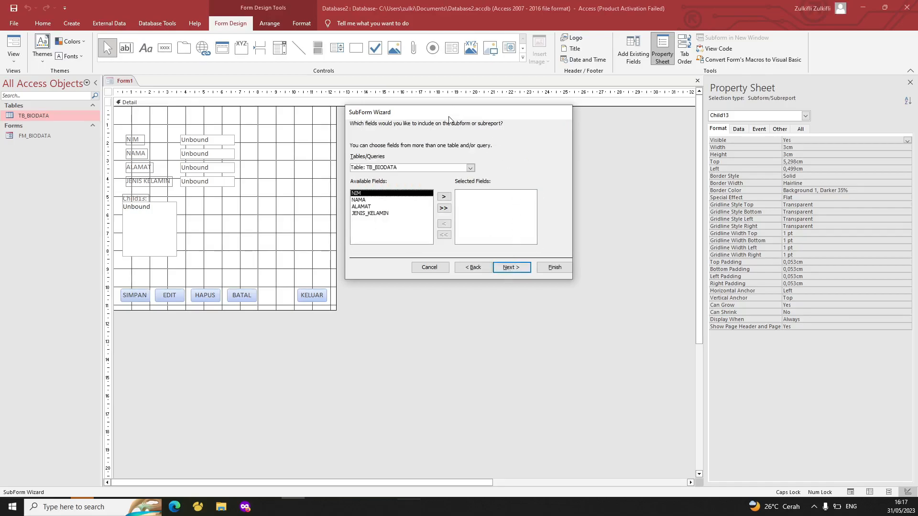
# Build the subform from Table: TB_BIODATA with all four fields: NIM, NAMA, ALAMAT and JENIS_KELAMIN
pyautogui.moveTo(449, 117); pyautogui.dragTo(449, 137)
pyautogui.click(470, 188)
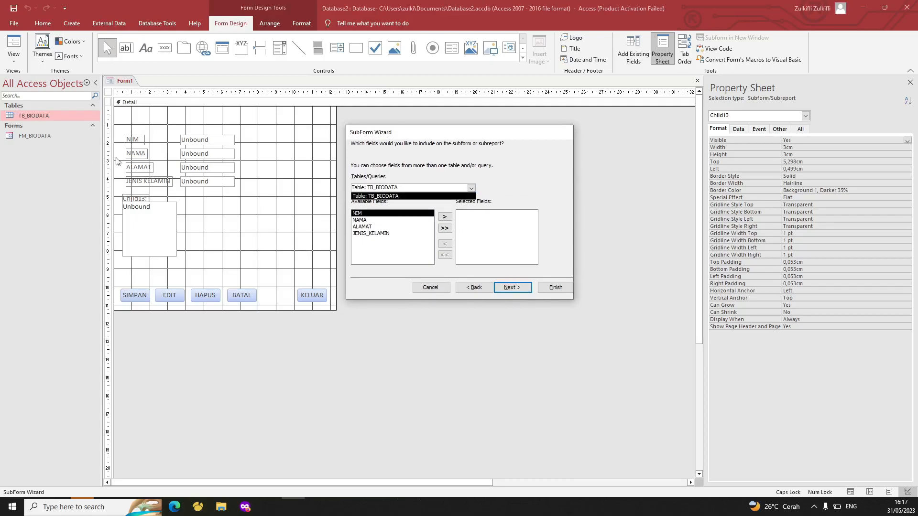
pyautogui.click(403, 193)
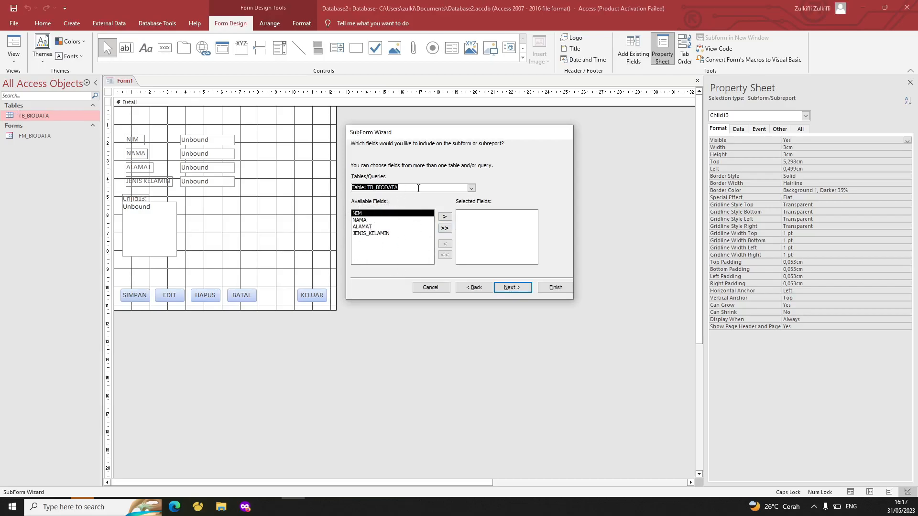
pyautogui.click(471, 188)
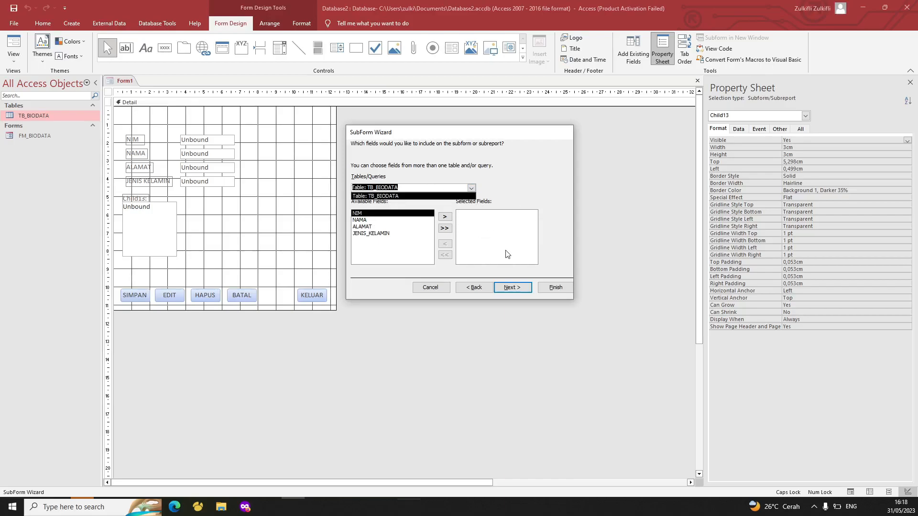
pyautogui.click(380, 235)
pyautogui.click(385, 220)
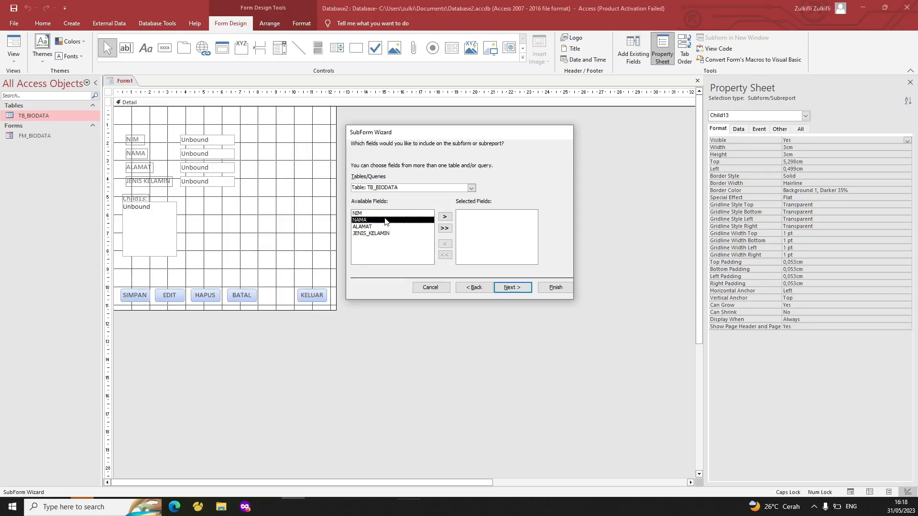
pyautogui.click(386, 214)
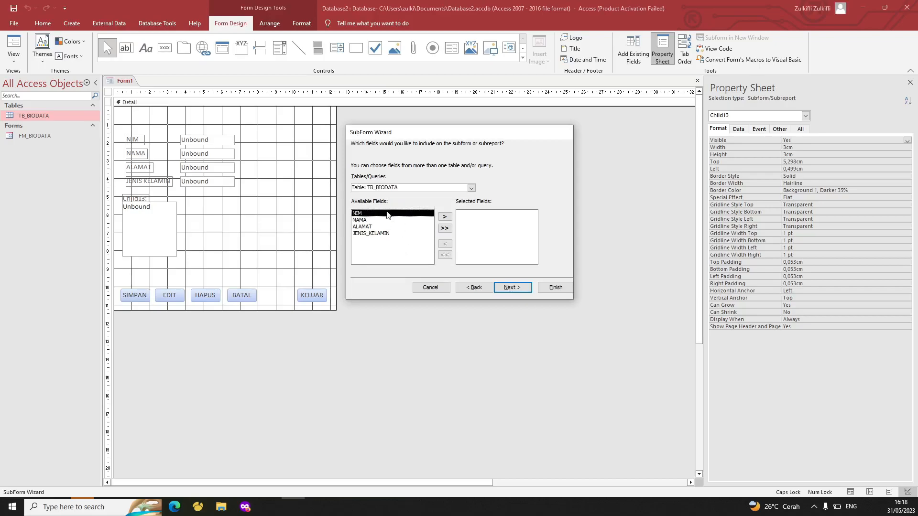
pyautogui.click(445, 229)
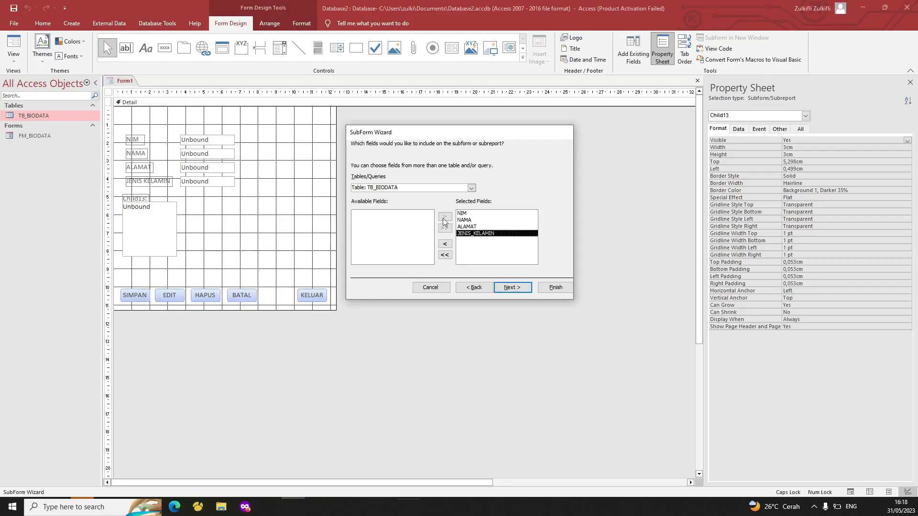
pyautogui.click(553, 291)
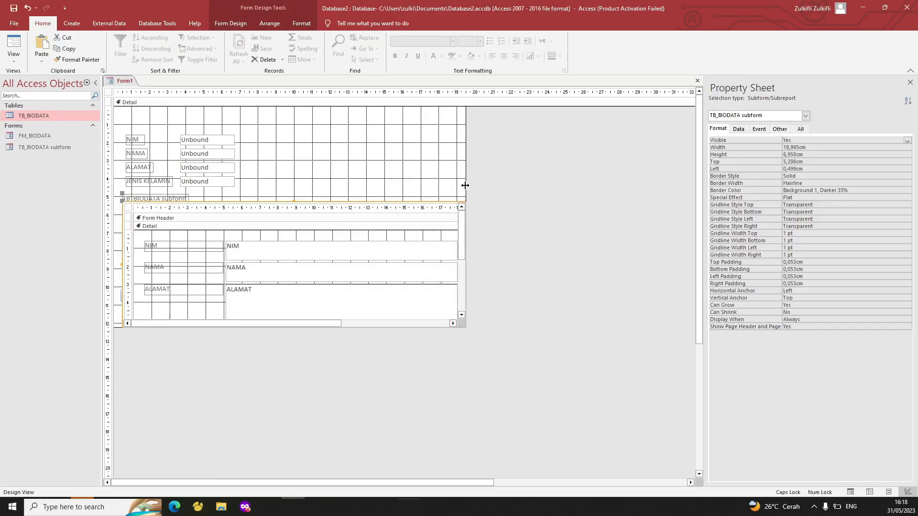
# Widen and heighten the form's Detail section, then shorten the TB_BIODATA subform
pyautogui.moveTo(465, 184); pyautogui.dragTo(487, 191)
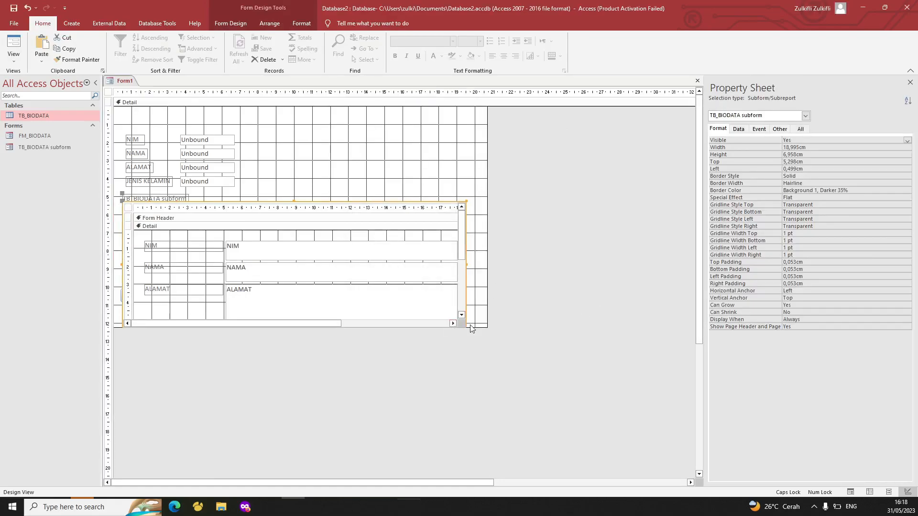
pyautogui.moveTo(469, 325); pyautogui.dragTo(472, 362)
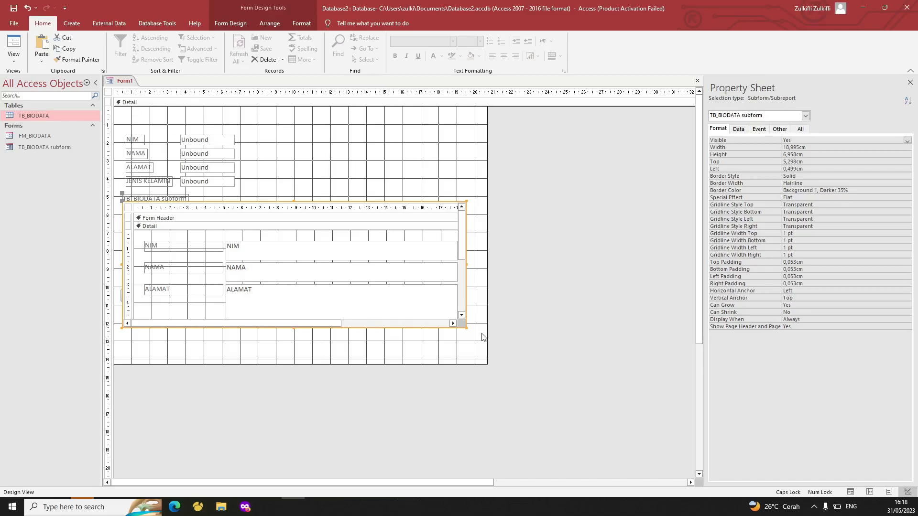
pyautogui.moveTo(466, 327); pyautogui.dragTo(464, 281)
# Move the subform up so it sits directly beneath the input boxes
pyautogui.click(124, 138)
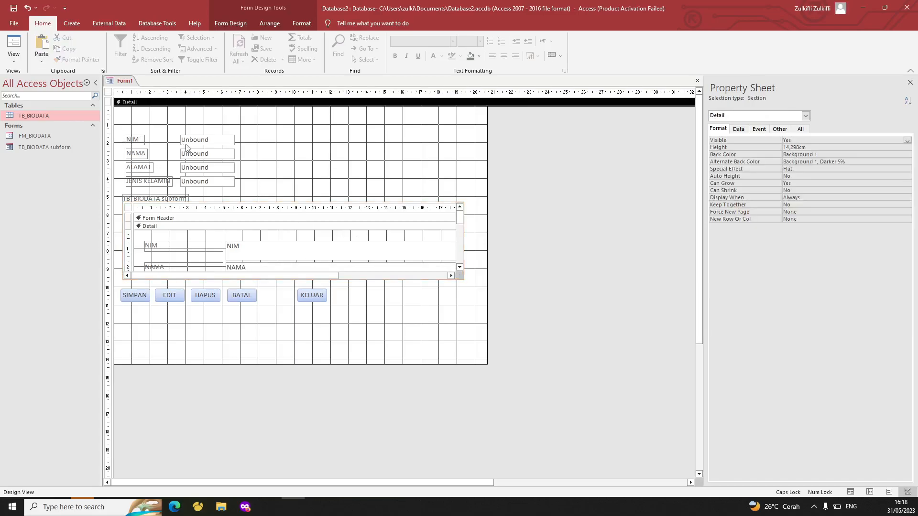
pyautogui.moveTo(338, 190); pyautogui.dragTo(114, 147)
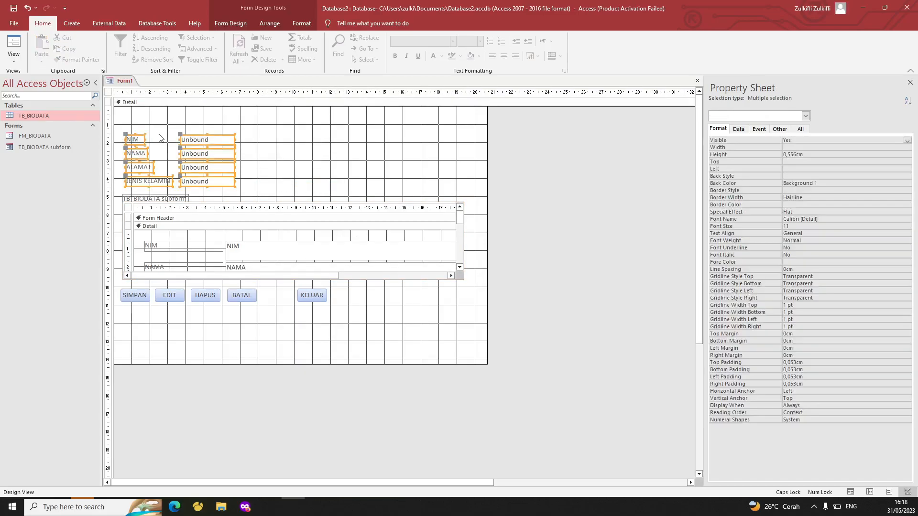
pyautogui.click(283, 147)
pyautogui.moveTo(253, 205)
pyautogui.mouseDown()
pyautogui.moveTo(248, 193)
pyautogui.moveTo(268, 196)
pyautogui.mouseUp()
pyautogui.click(287, 194)
# Preview Form1 in Form View, then return it to Design View
pyautogui.click(311, 169)
pyautogui.rightClick(123, 80)
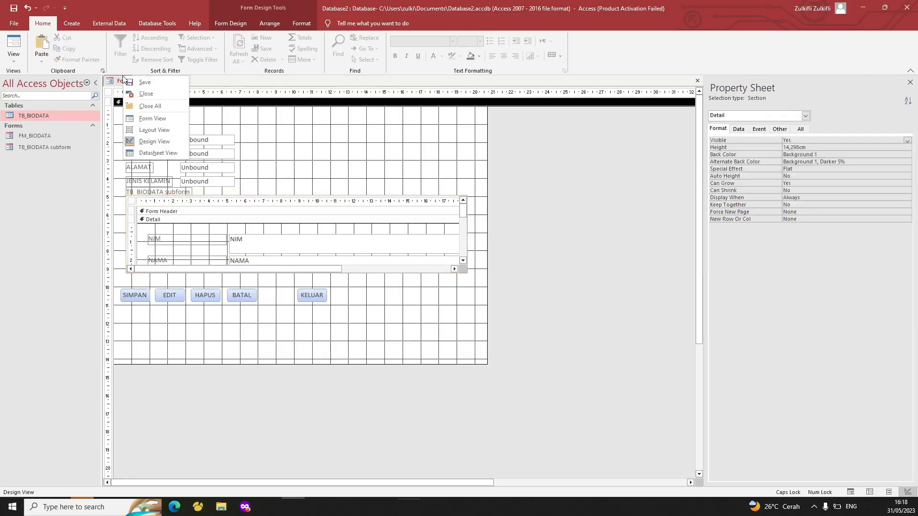
pyautogui.click(159, 125)
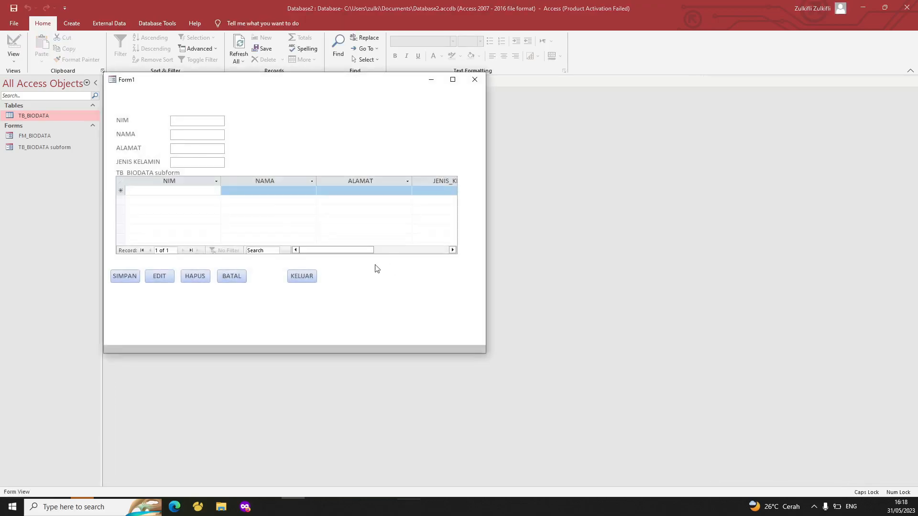
pyautogui.click(195, 190)
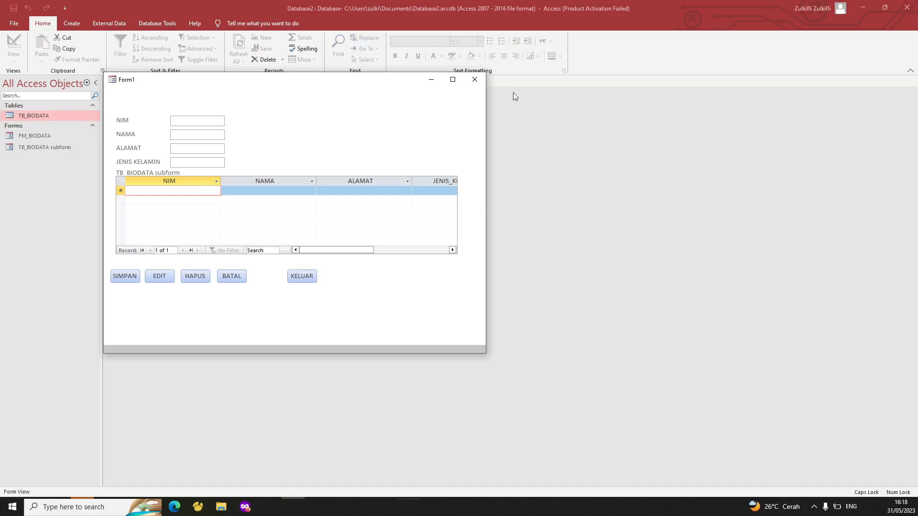
pyautogui.rightClick(344, 107)
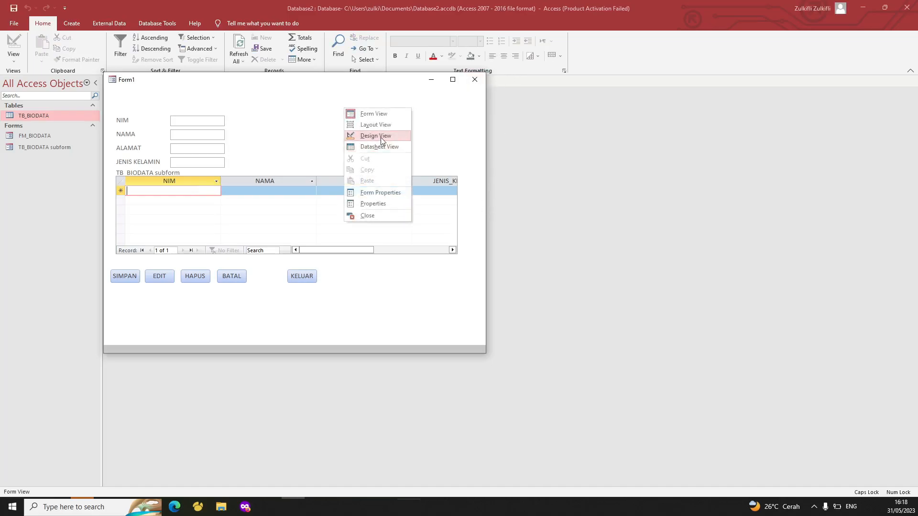
pyautogui.click(380, 138)
# Enter a TB_BIODATA record with a student ID, name, address and gender L
pyautogui.doubleClick(50, 116)
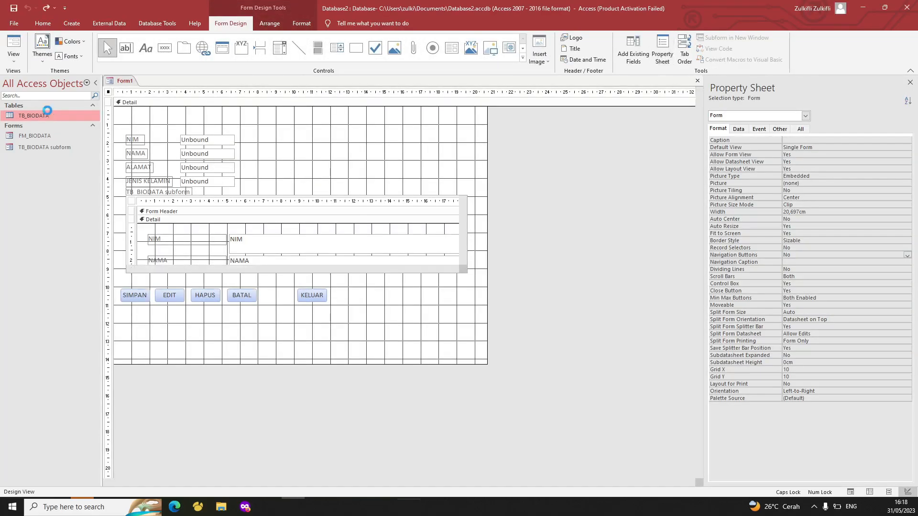
pyautogui.write('10101')
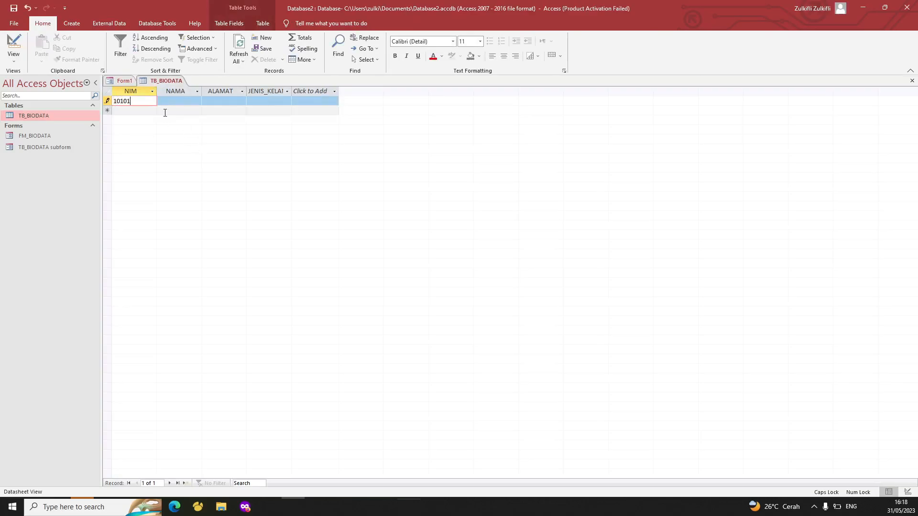
pyautogui.press('Tab')
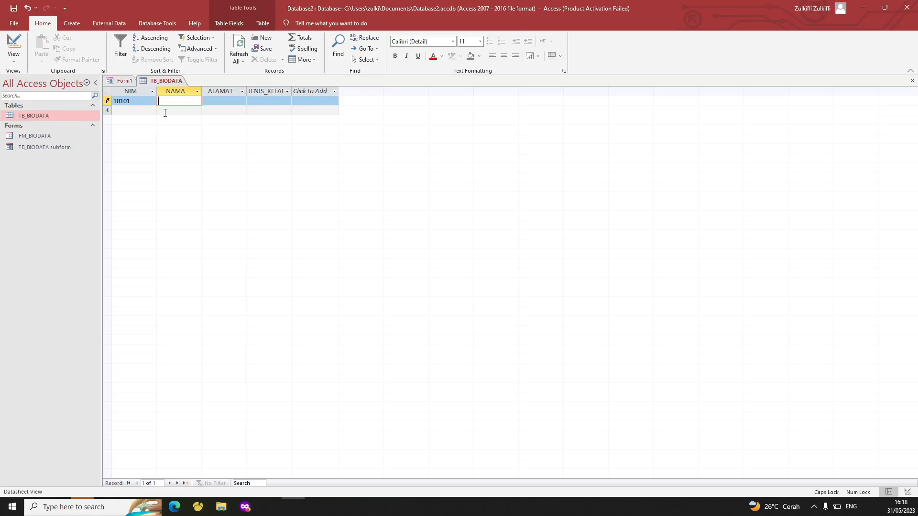
pyautogui.write('JENGGO')
pyautogui.press('Tab')
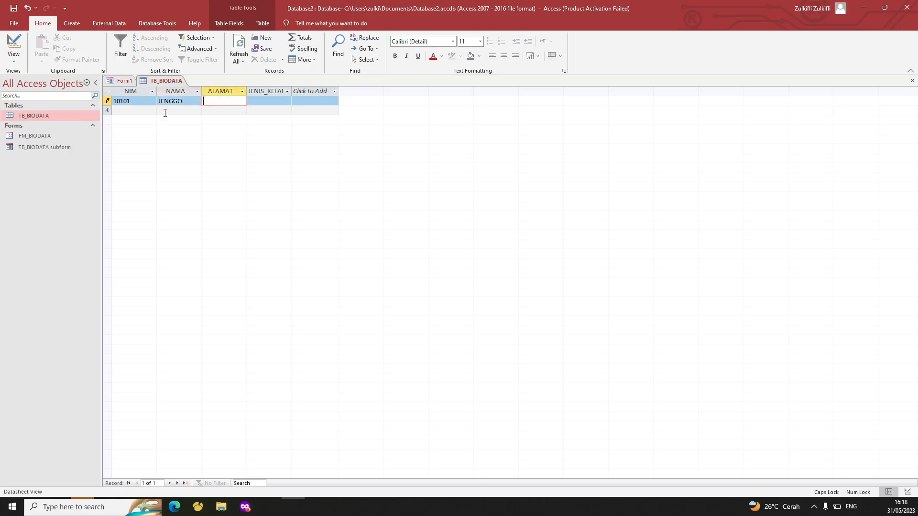
pyautogui.write('MAKASSAR')
pyautogui.press('Tab')
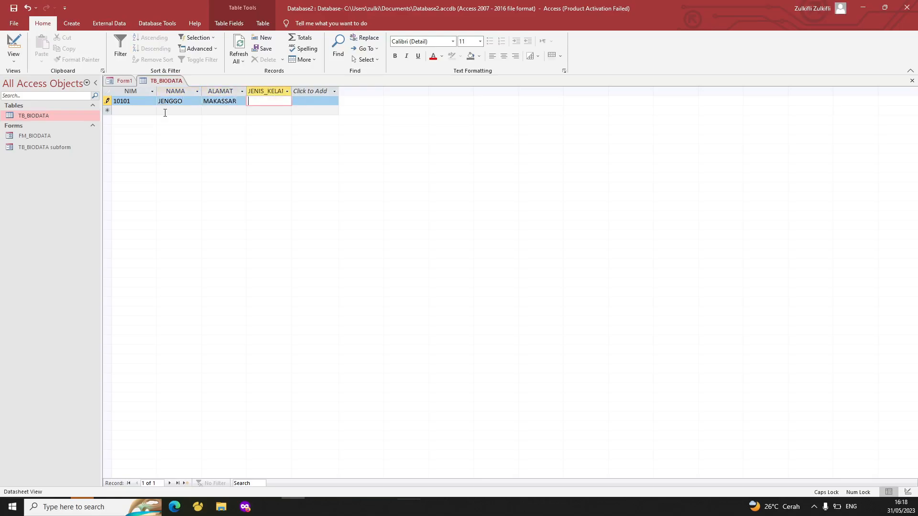
pyautogui.write('L')
pyautogui.press('Tab')
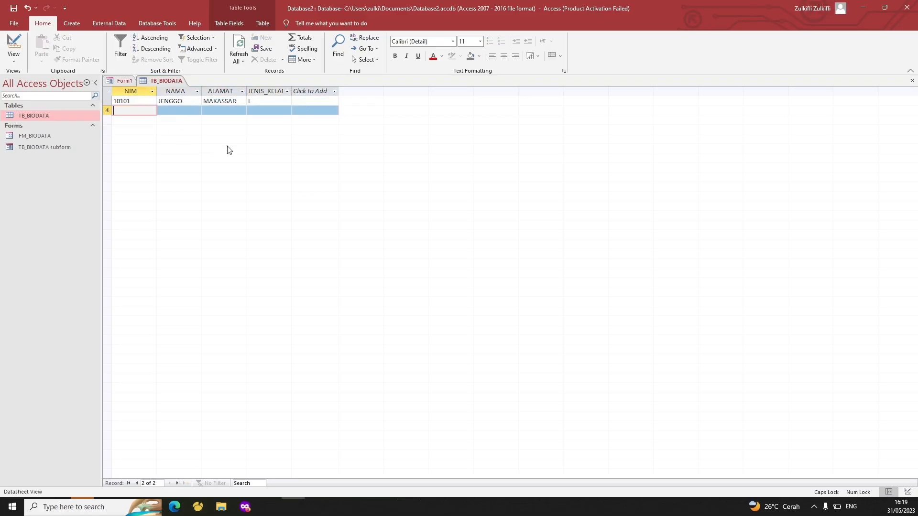
# Close the TB_BIODATA table to return to Form1
pyautogui.rightClick(161, 84)
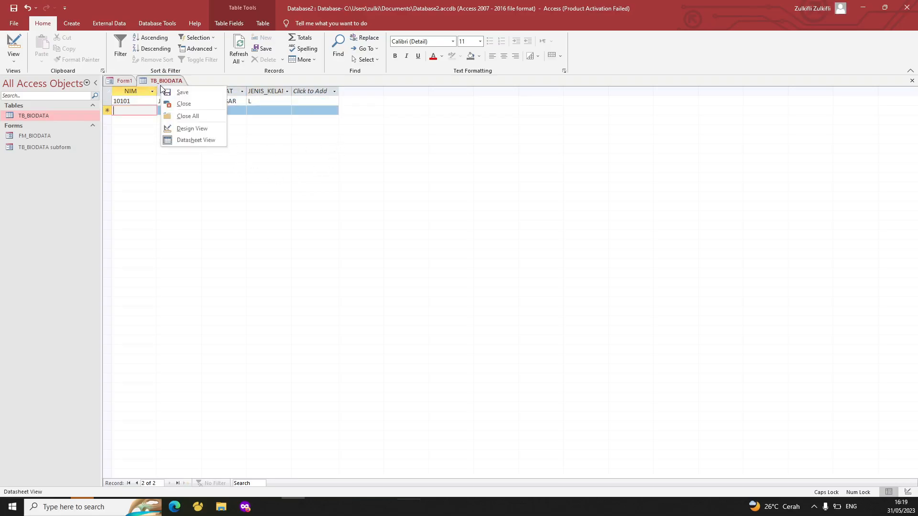
pyautogui.click(178, 103)
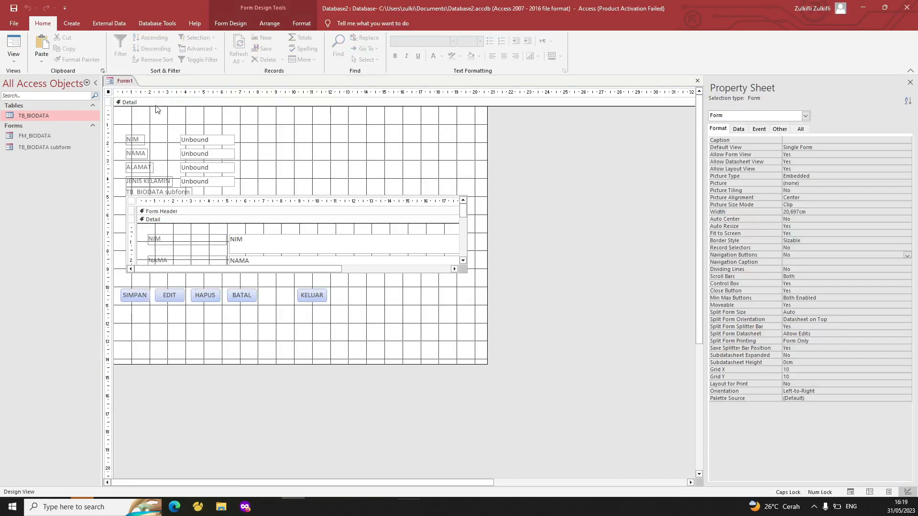
pyautogui.rightClick(126, 82)
pyautogui.click(145, 125)
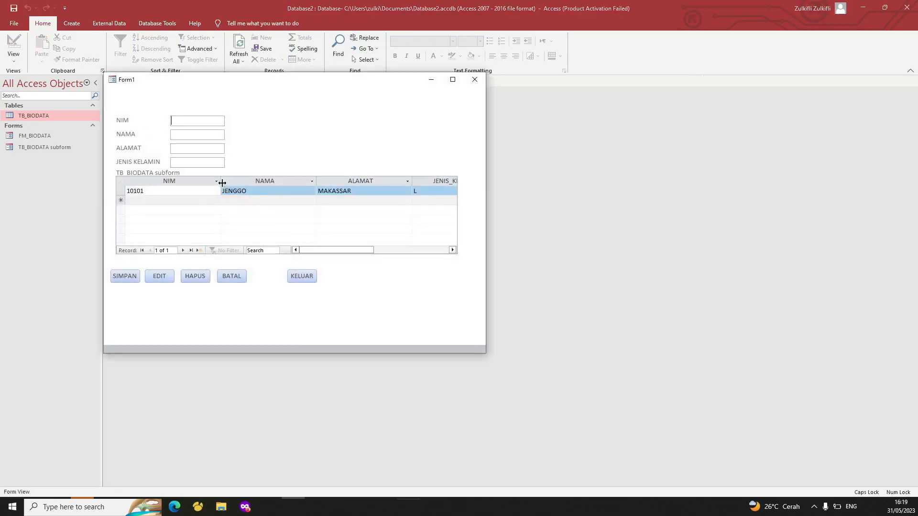
pyautogui.moveTo(220, 180); pyautogui.dragTo(183, 181)
pyautogui.click(244, 192)
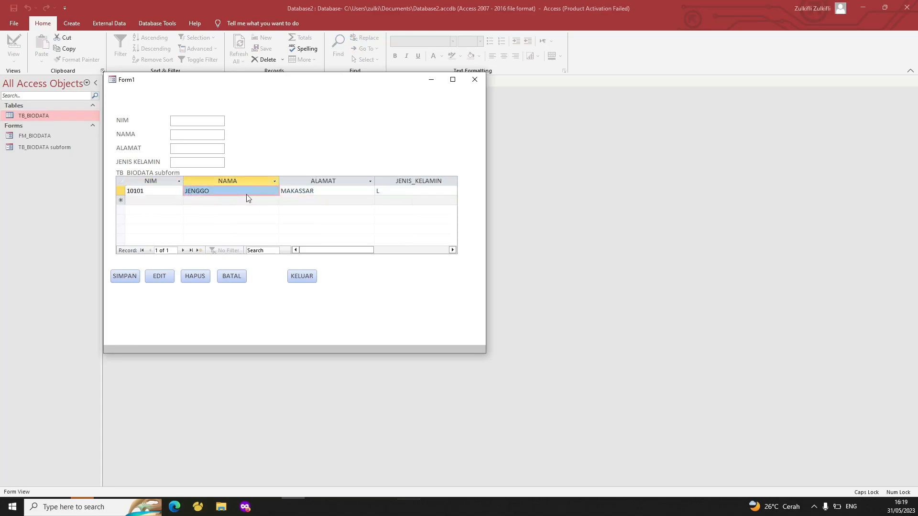
pyautogui.click(355, 192)
pyautogui.click(401, 192)
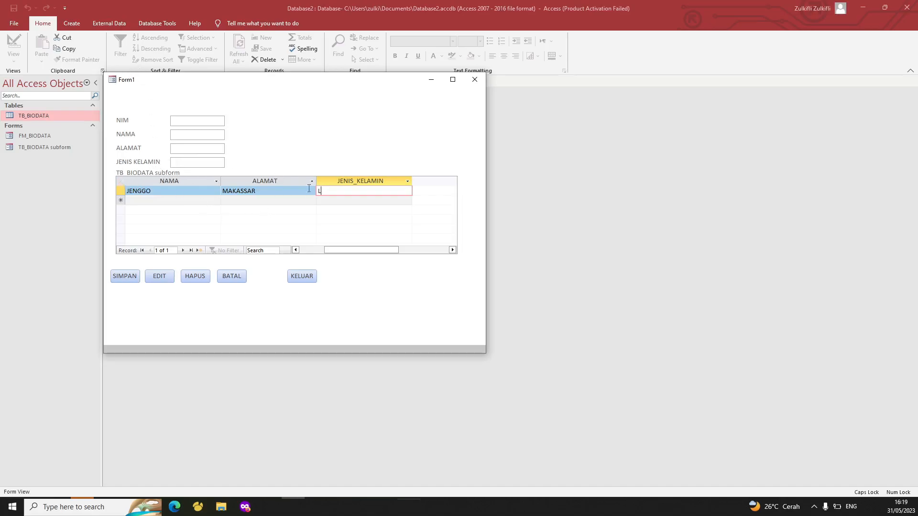
pyautogui.rightClick(318, 124)
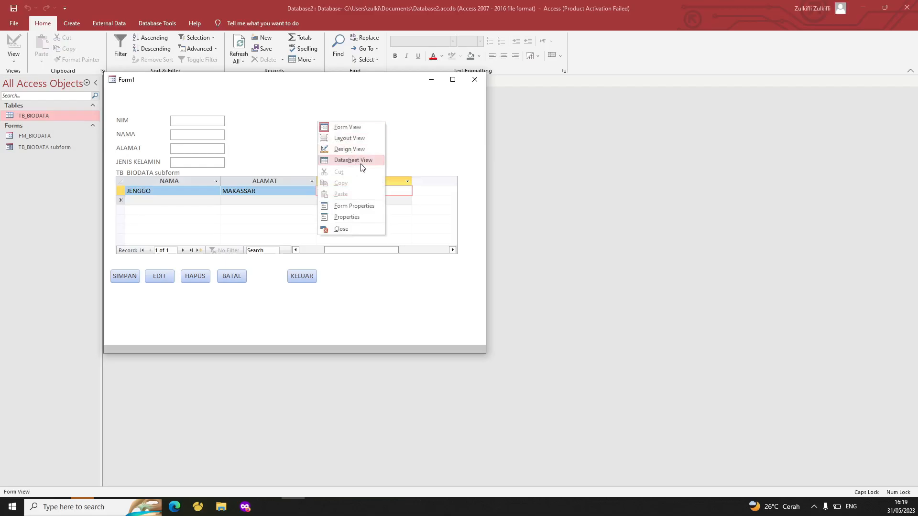
pyautogui.click(362, 150)
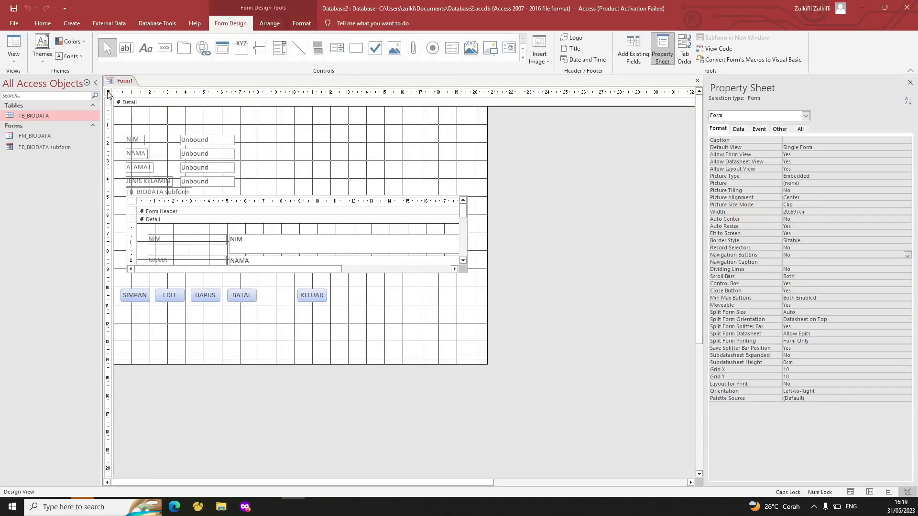
# Set the form's Caption property to FORM BIODATA
pyautogui.click(800, 140)
pyautogui.write('FORM BIODATA')
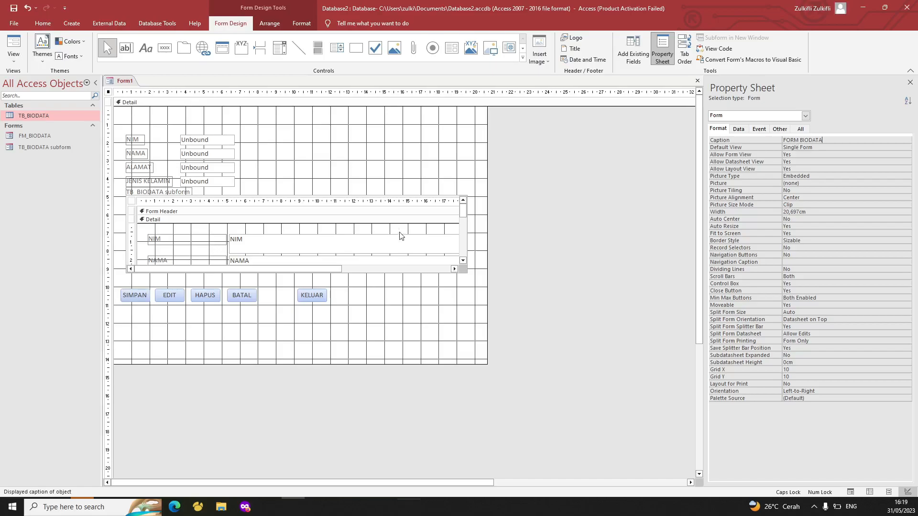
pyautogui.click(335, 171)
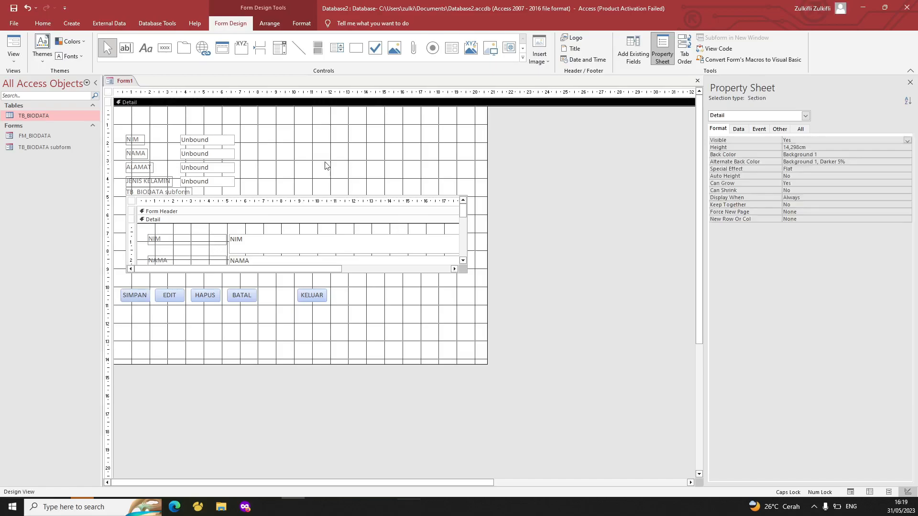
# Rename the subform label to LIST BIODATA MAHASISWA
pyautogui.click(148, 193)
pyautogui.doubleClick(148, 192)
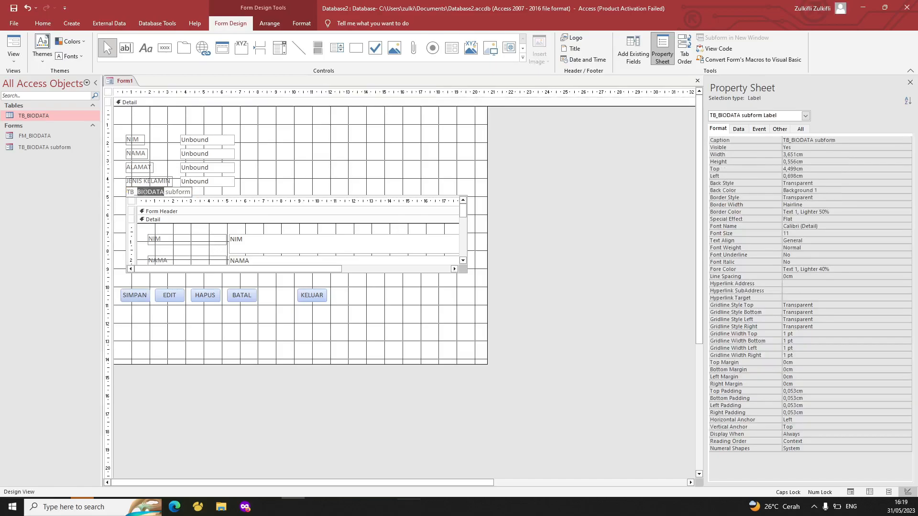
pyautogui.tripleClick(145, 192)
pyautogui.write('LIS')
pyautogui.write('T MA')
pyautogui.write('NAMA')
pyautogui.press('BackSpace')
pyautogui.press('BackSpace')
pyautogui.press('BackSpace')
pyautogui.press('BackSpace')
pyautogui.write('BIODATA MAHASISWA')
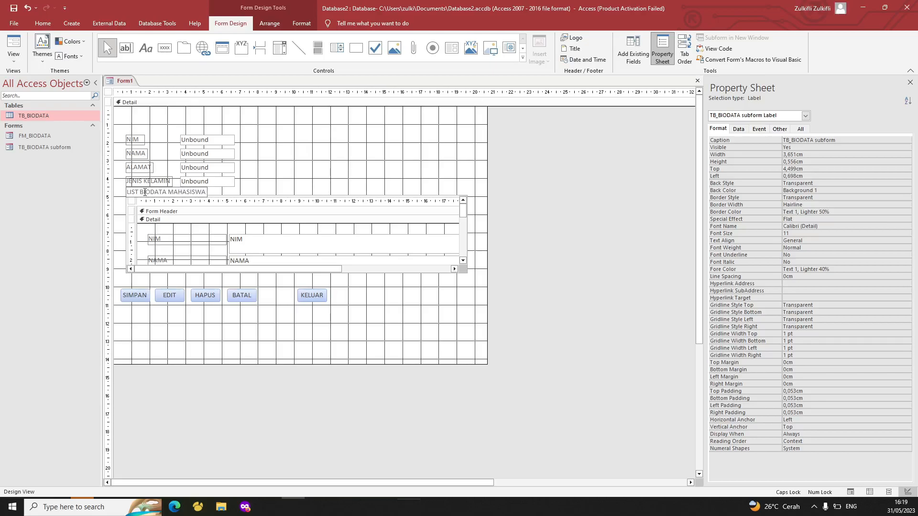
pyautogui.click(387, 165)
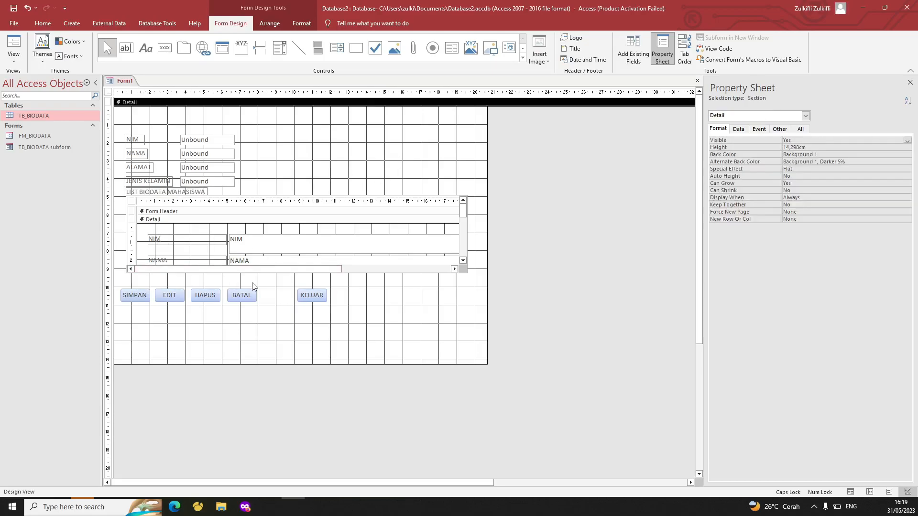
# Lower the subform slightly and preview the running form in Form View
pyautogui.click(132, 212)
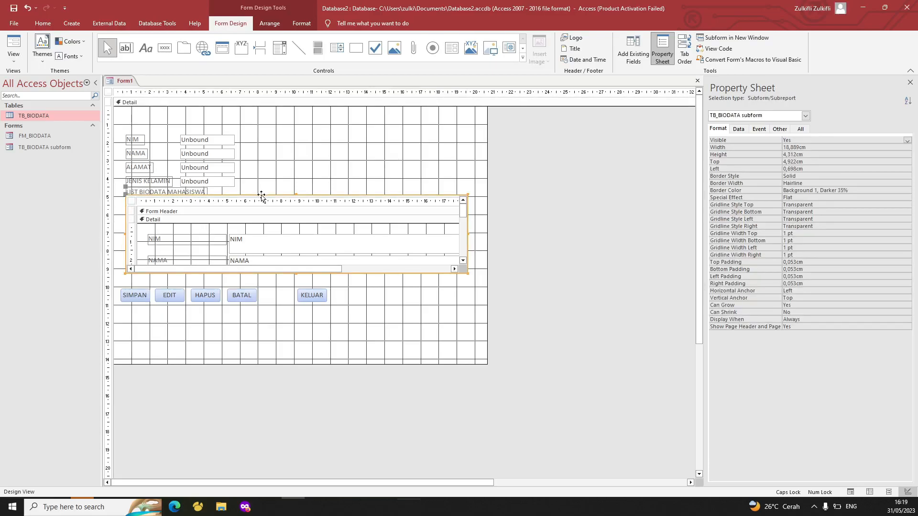
pyautogui.moveTo(261, 194); pyautogui.dragTo(262, 201)
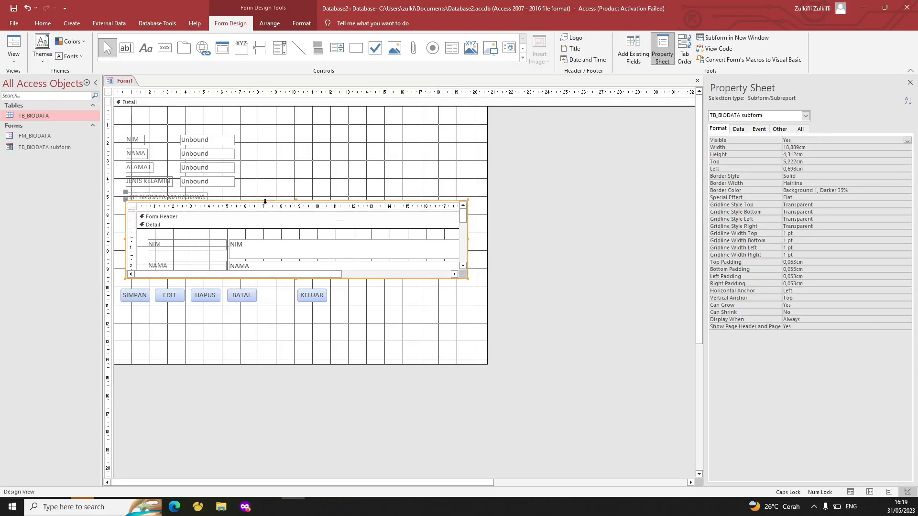
pyautogui.rightClick(111, 88)
pyautogui.click(144, 125)
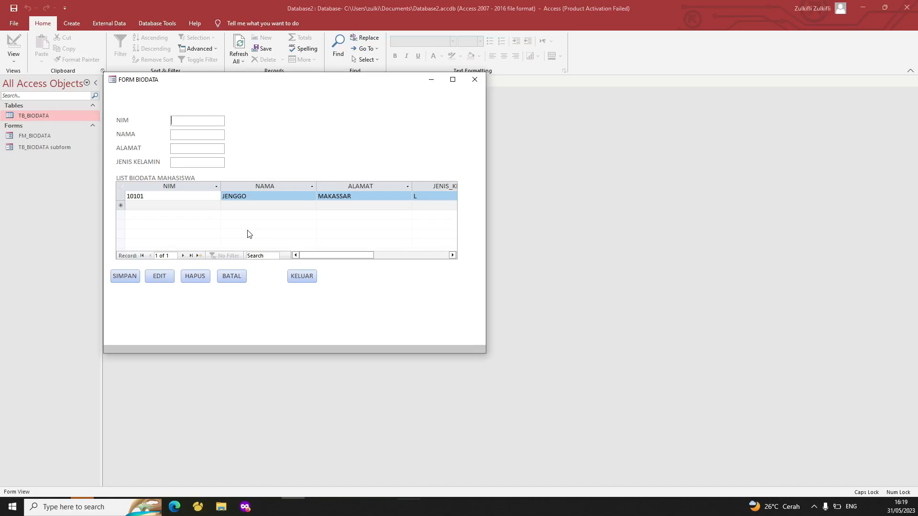
# Back in Design View, shorten the Detail section to end just below the buttons
pyautogui.rightClick(268, 122)
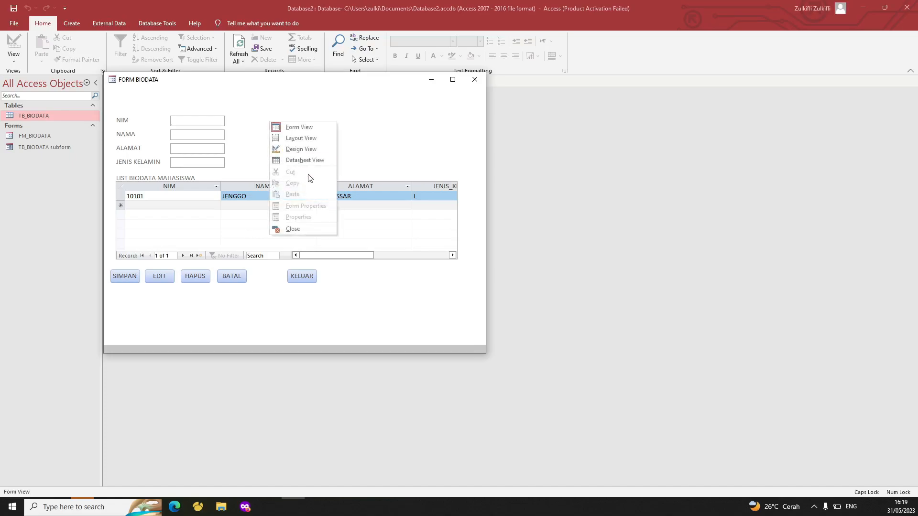
pyautogui.click(310, 148)
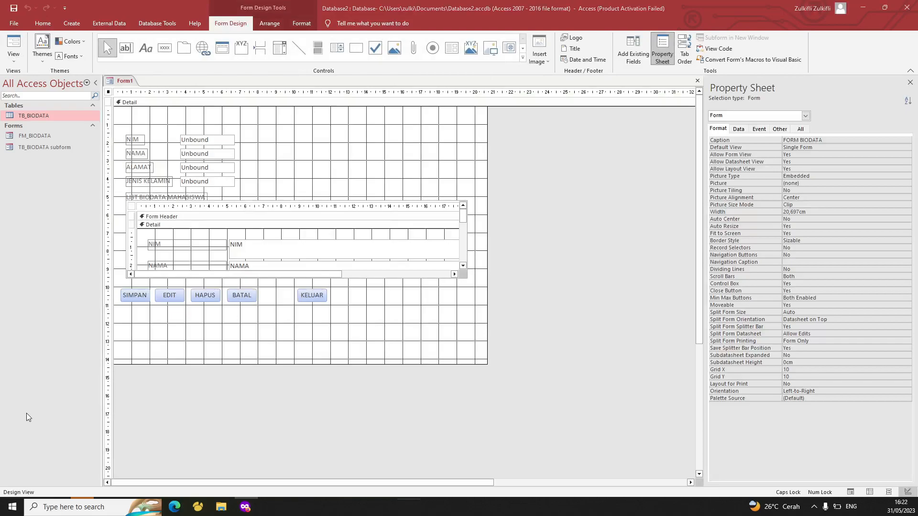
pyautogui.click(384, 364)
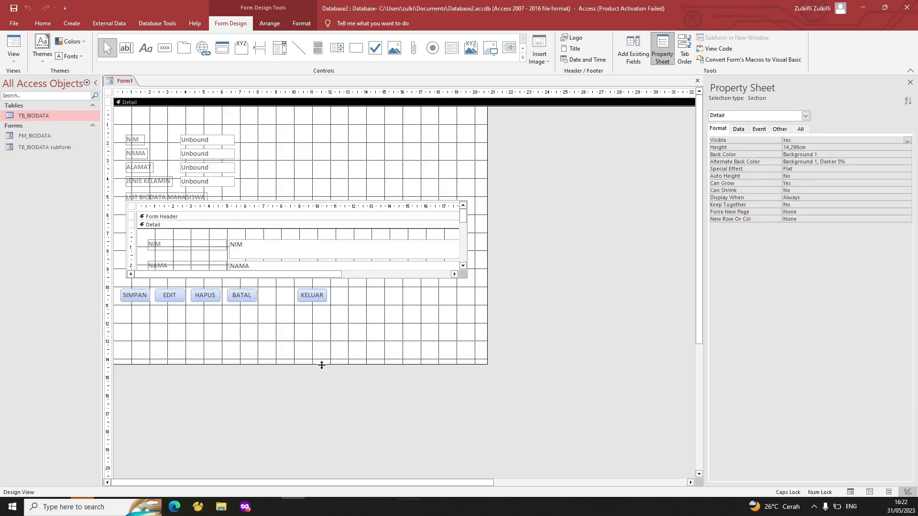
pyautogui.moveTo(323, 365); pyautogui.dragTo(324, 320)
pyautogui.click(348, 356)
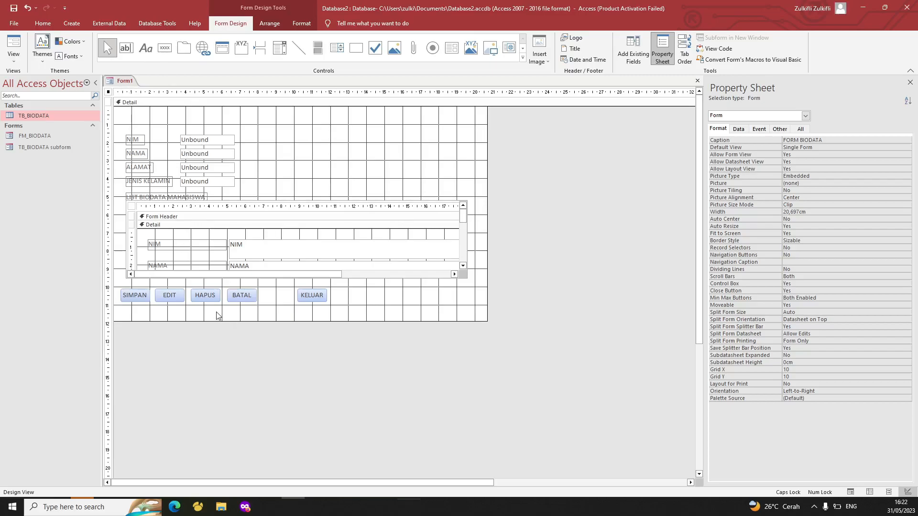
# Select all controls on the form, then close Form1
pyautogui.moveTo(450, 307); pyautogui.dragTo(120, 123)
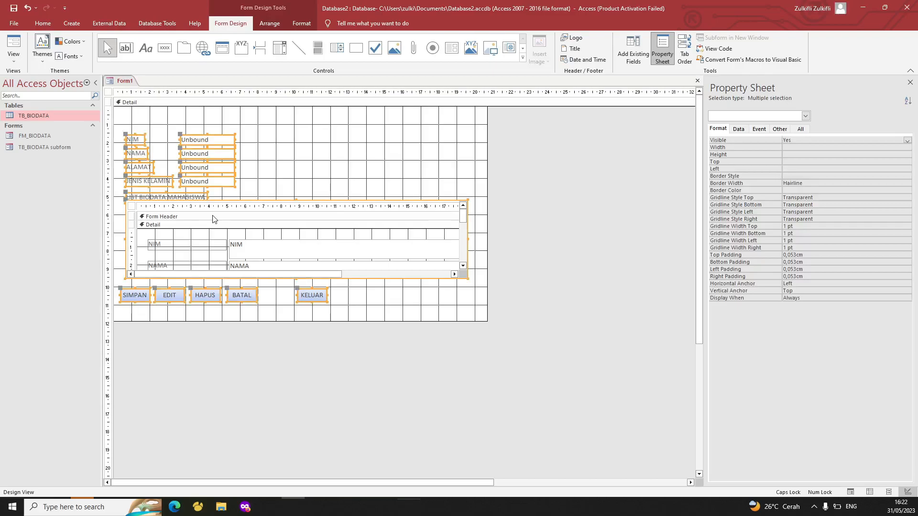
pyautogui.rightClick(126, 83)
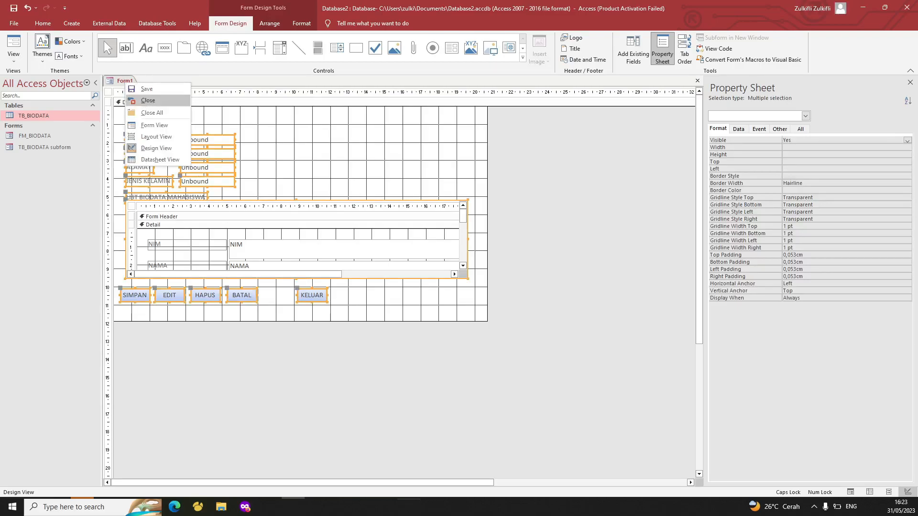
pyautogui.click(149, 100)
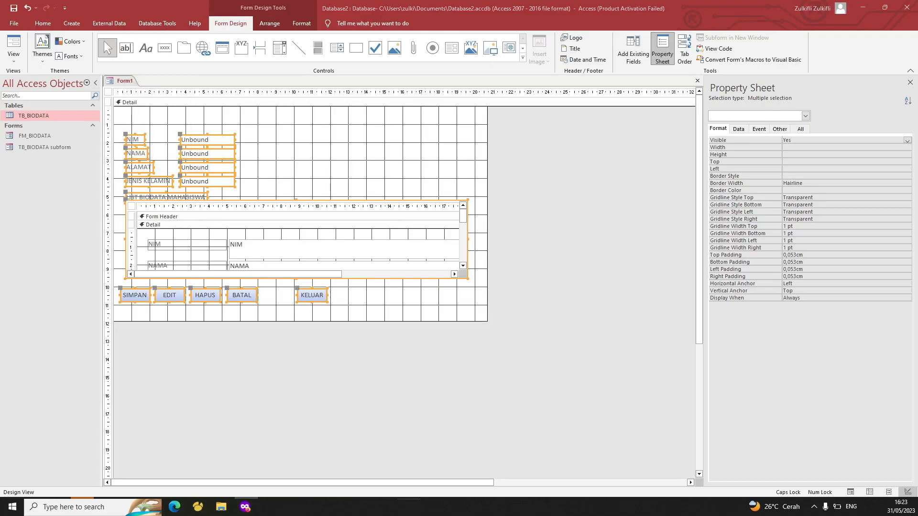